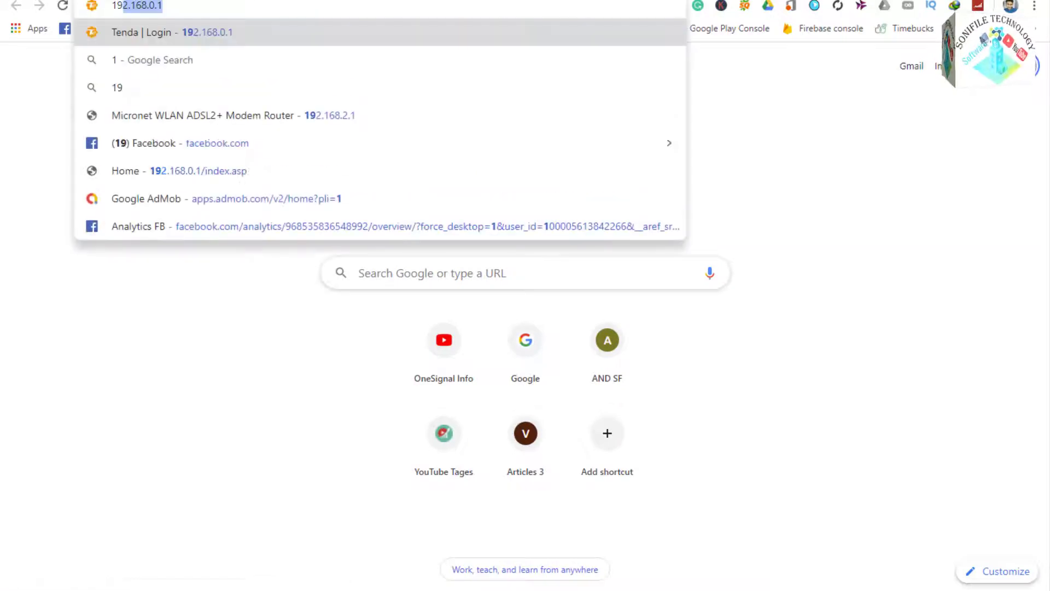
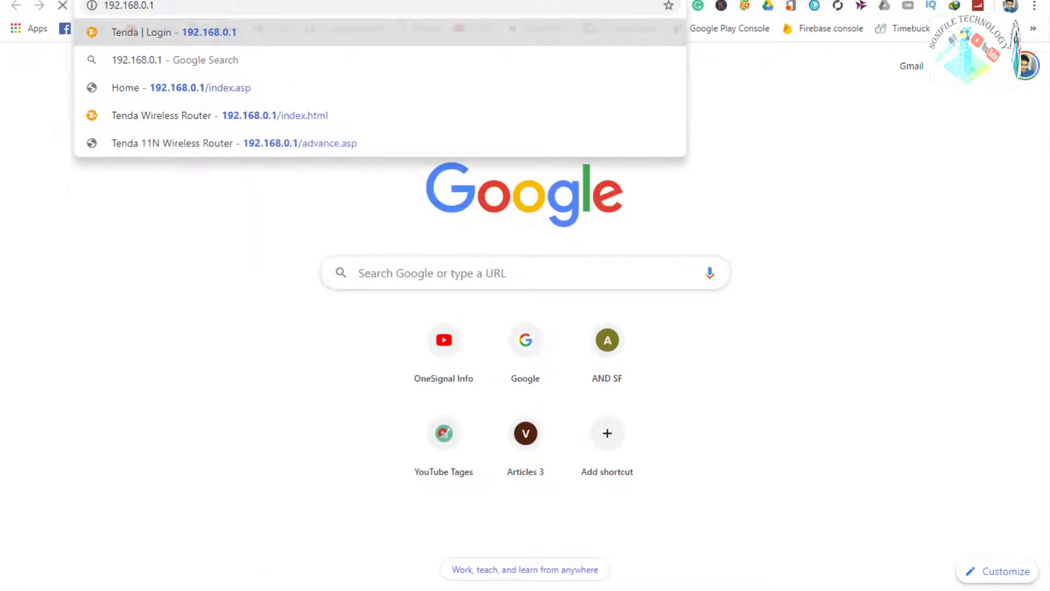
# Open the router page at 192.168.0.1, log in with the router's login password, and decline the browser's offer to update the saved password
pyautogui.press('Return')
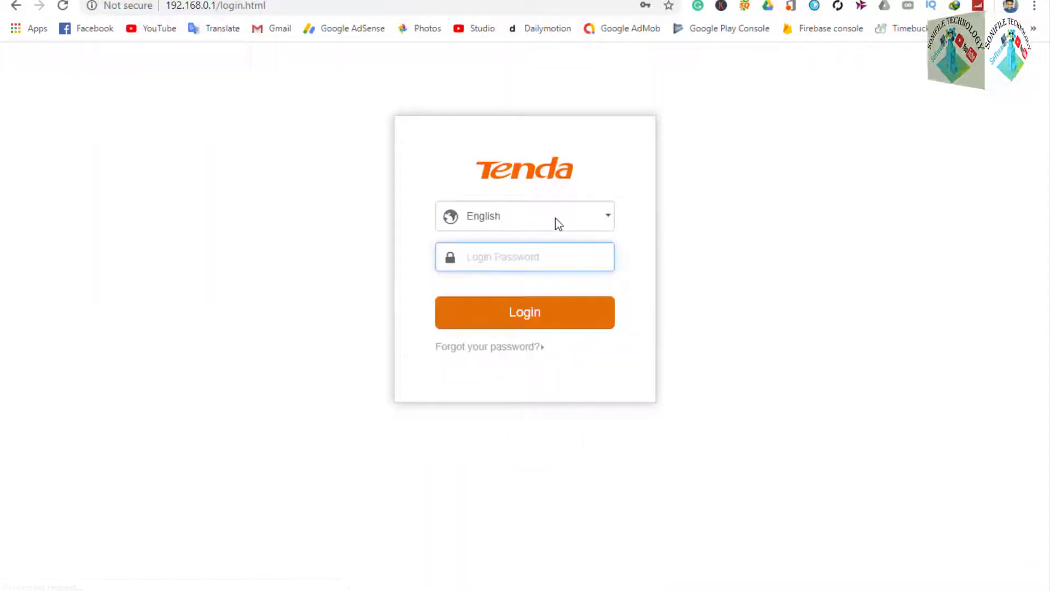
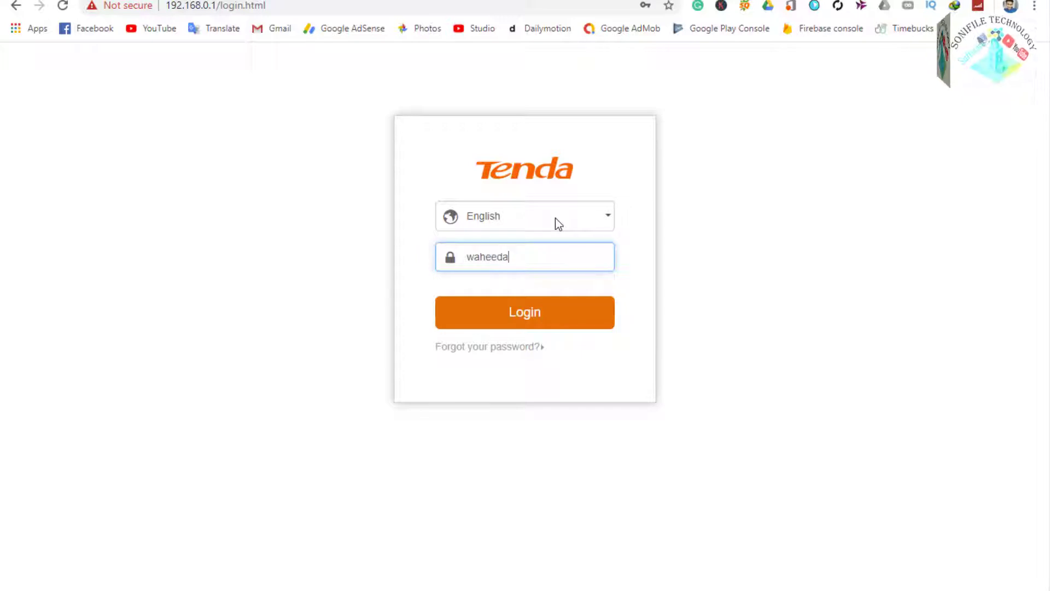
pyautogui.press('Return')
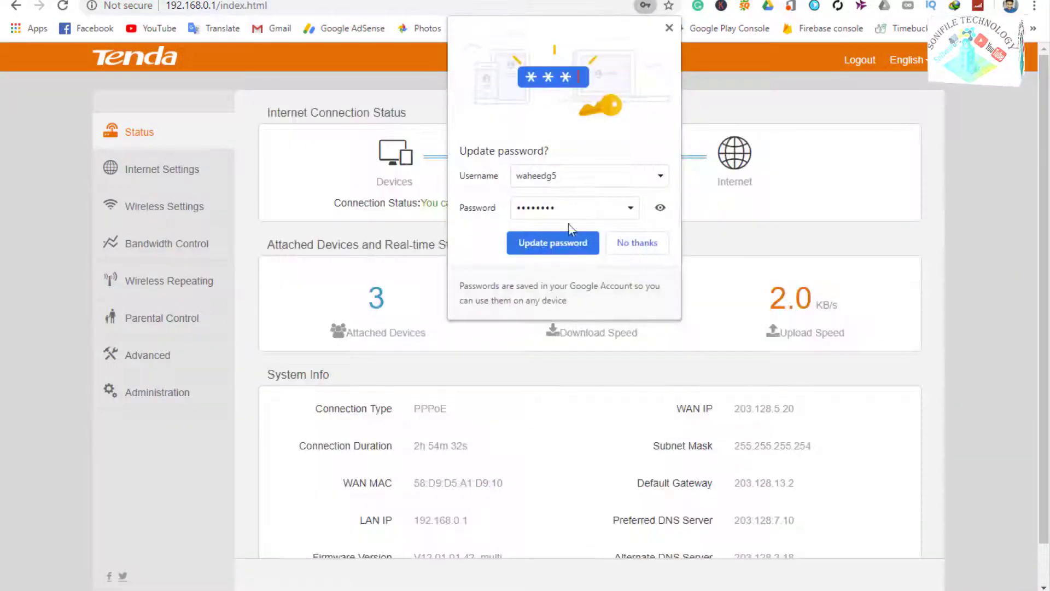
pyautogui.click(638, 240)
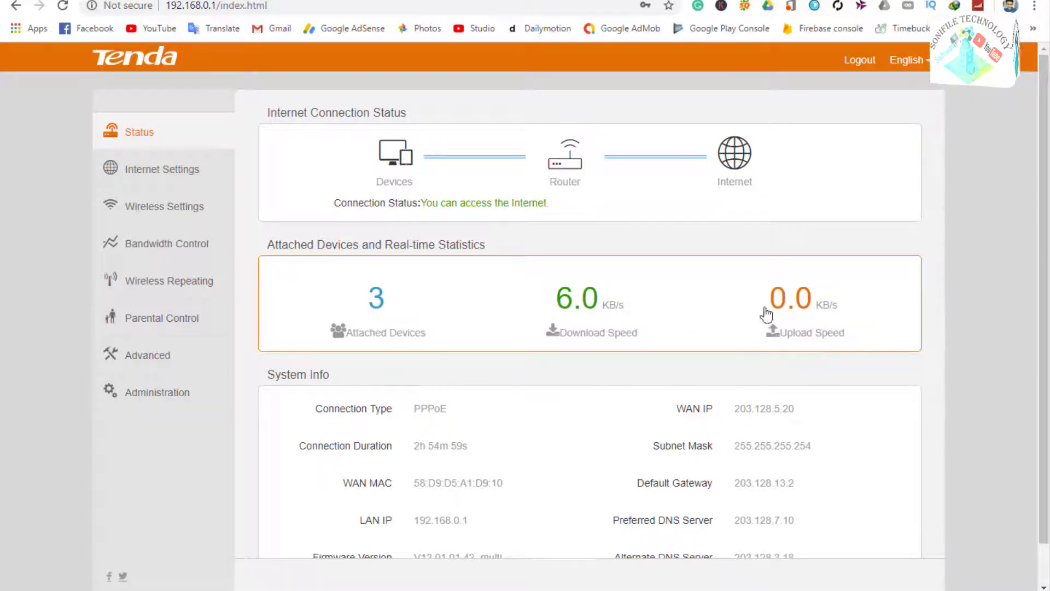
# Review the System Info section on the router's status page, including connection type, IP addresses and DNS servers
pyautogui.scroll(-1, 426, 446)
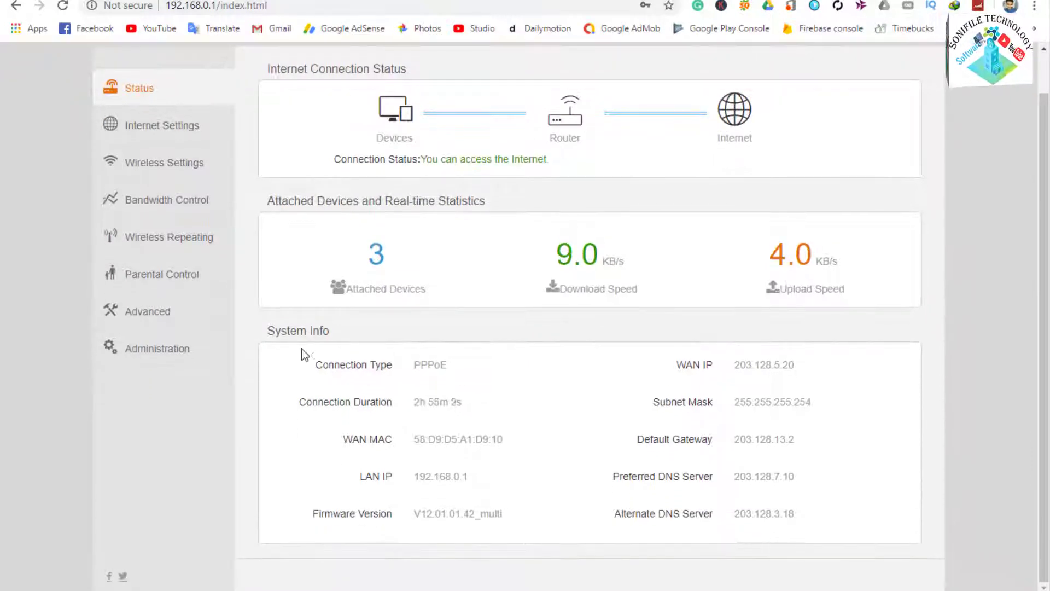
pyautogui.moveTo(339, 348); pyautogui.dragTo(261, 332)
pyautogui.moveTo(391, 367); pyautogui.dragTo(845, 482)
pyautogui.click(845, 481)
pyautogui.scroll(1, 392, 317)
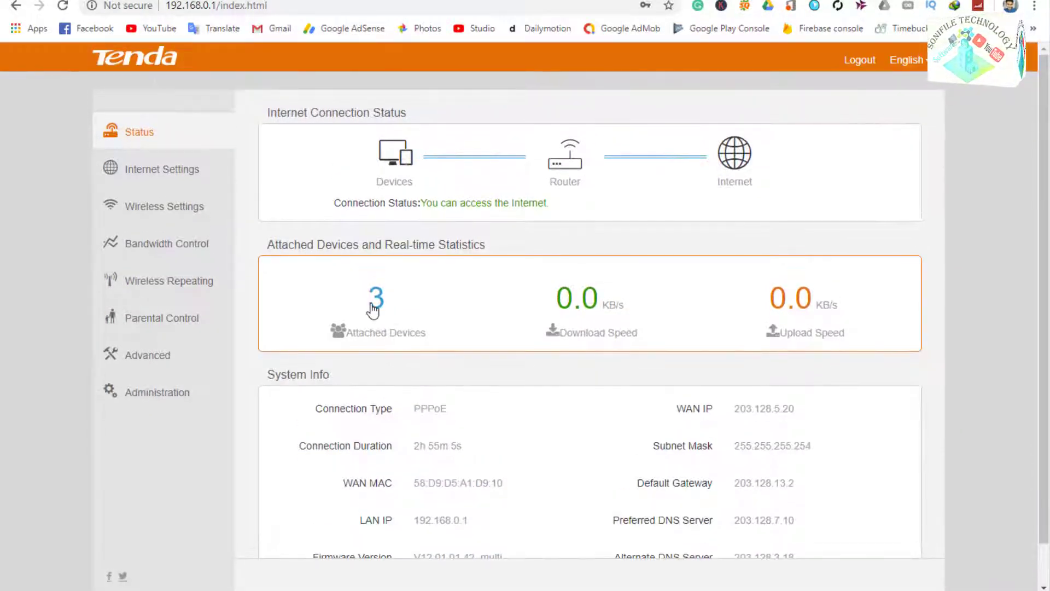
# Open the attached devices list, set both the download and upload limits of Galaxy-J7-Prime to No Limit, and save
pyautogui.click(377, 301)
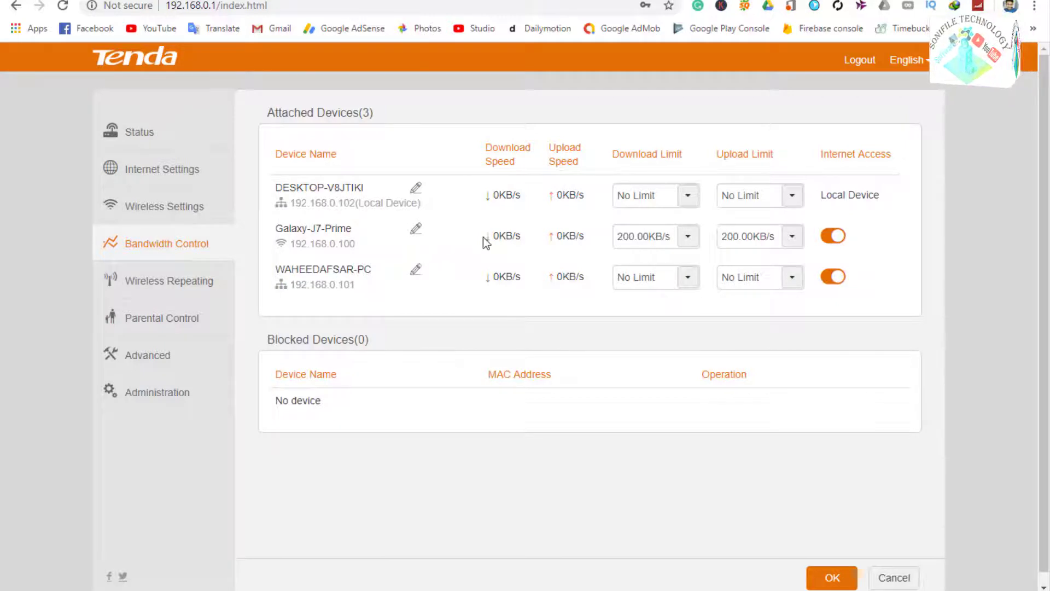
pyautogui.moveTo(497, 236); pyautogui.dragTo(558, 237)
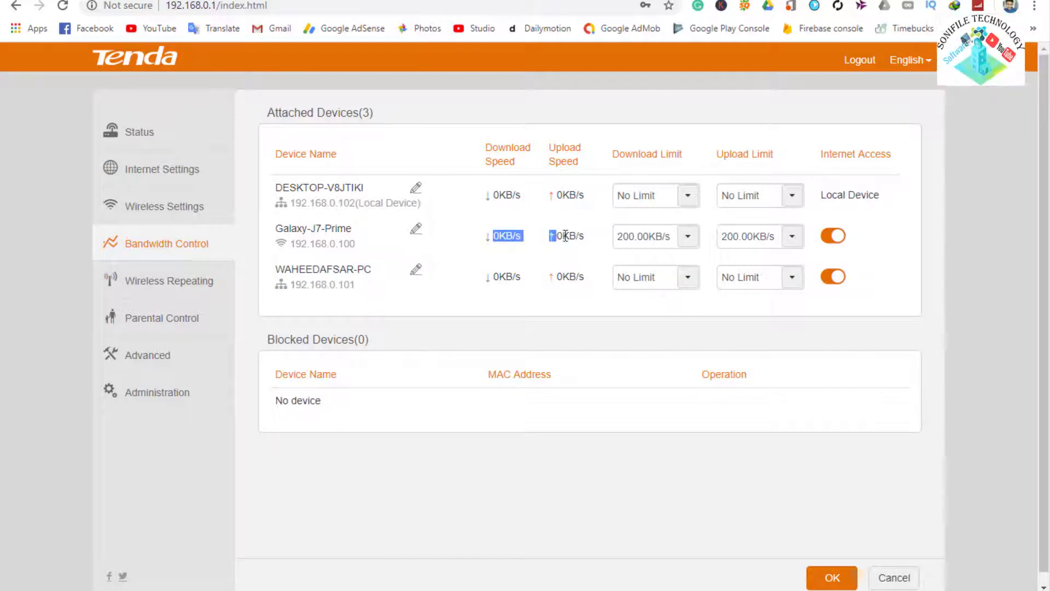
pyautogui.click(685, 246)
pyautogui.click(655, 263)
pyautogui.click(791, 238)
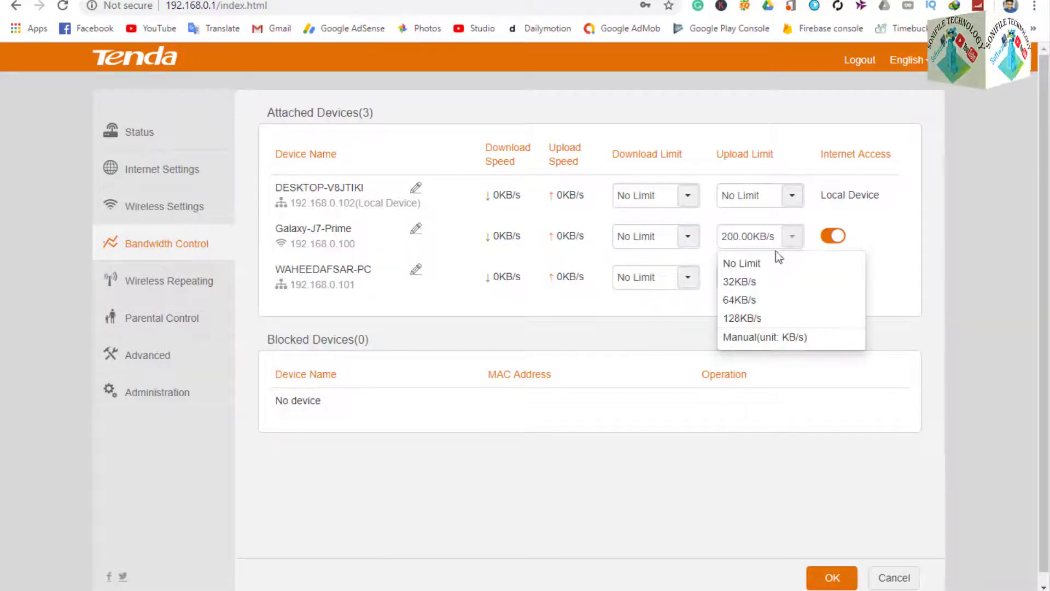
pyautogui.click(774, 261)
pyautogui.click(832, 577)
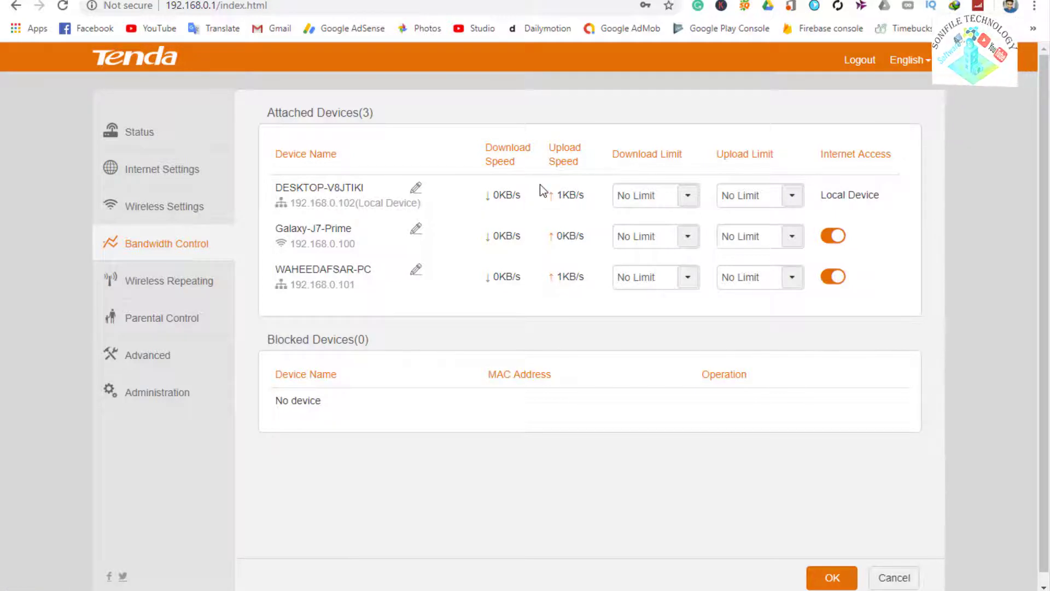
# Review the router's status, the PPPoE internet settings, and the wireless settings down to the wireless parameters
pyautogui.click(149, 135)
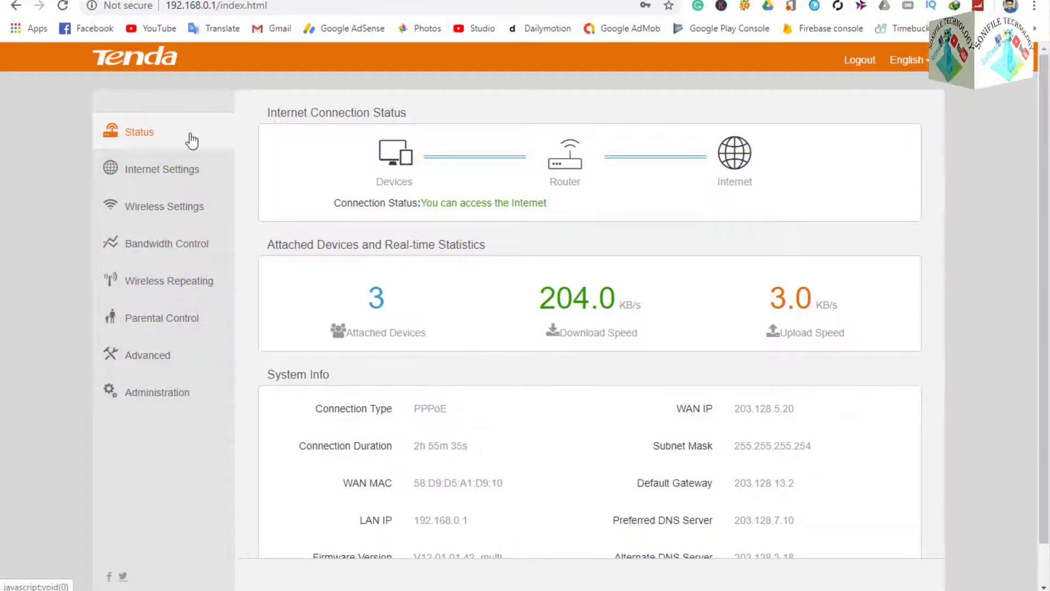
pyautogui.click(183, 175)
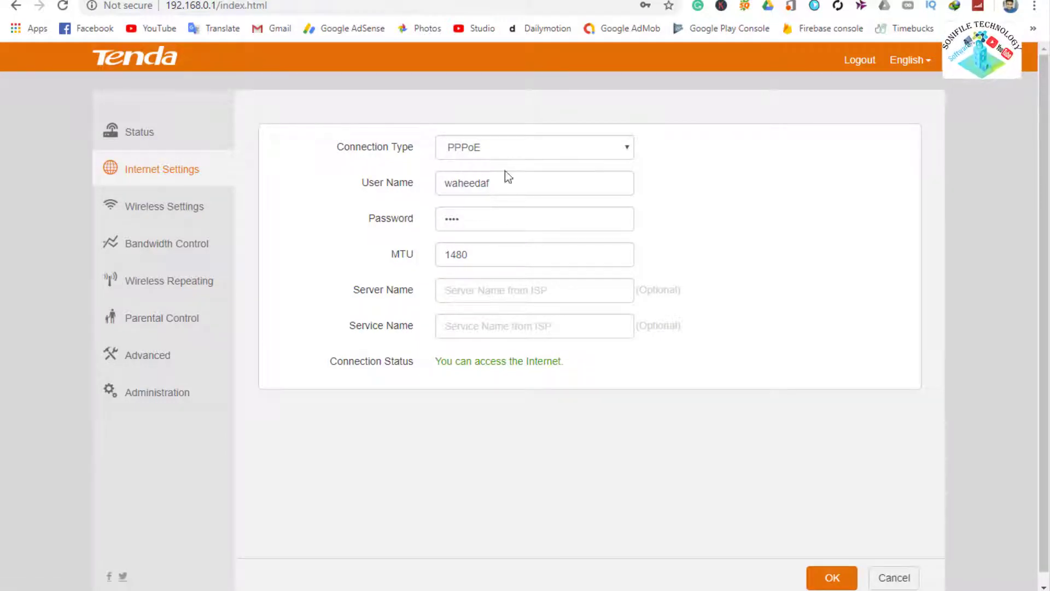
pyautogui.click(230, 219)
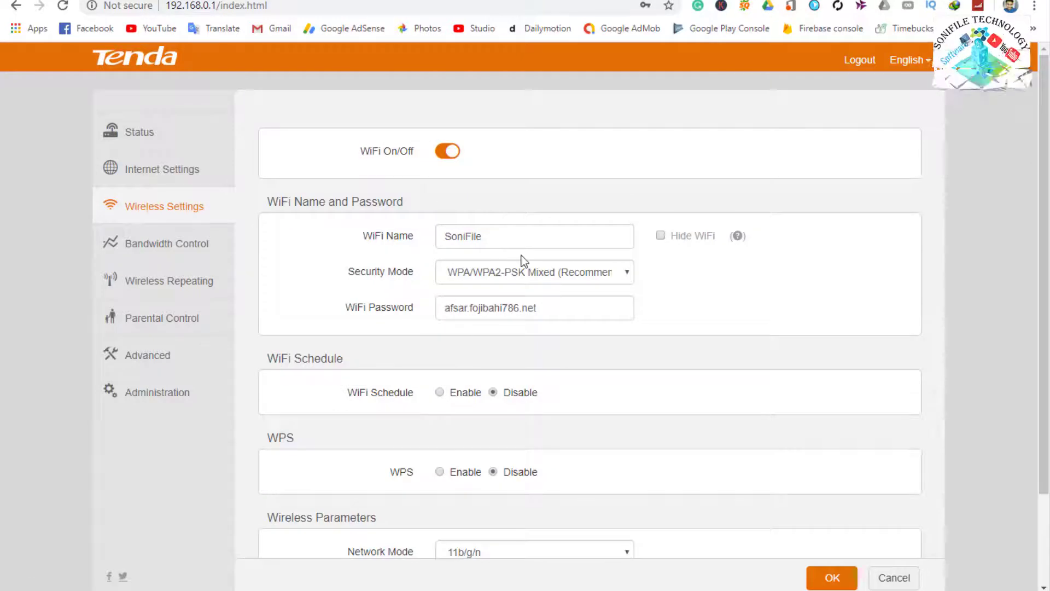
pyautogui.scroll(-2, 522, 260)
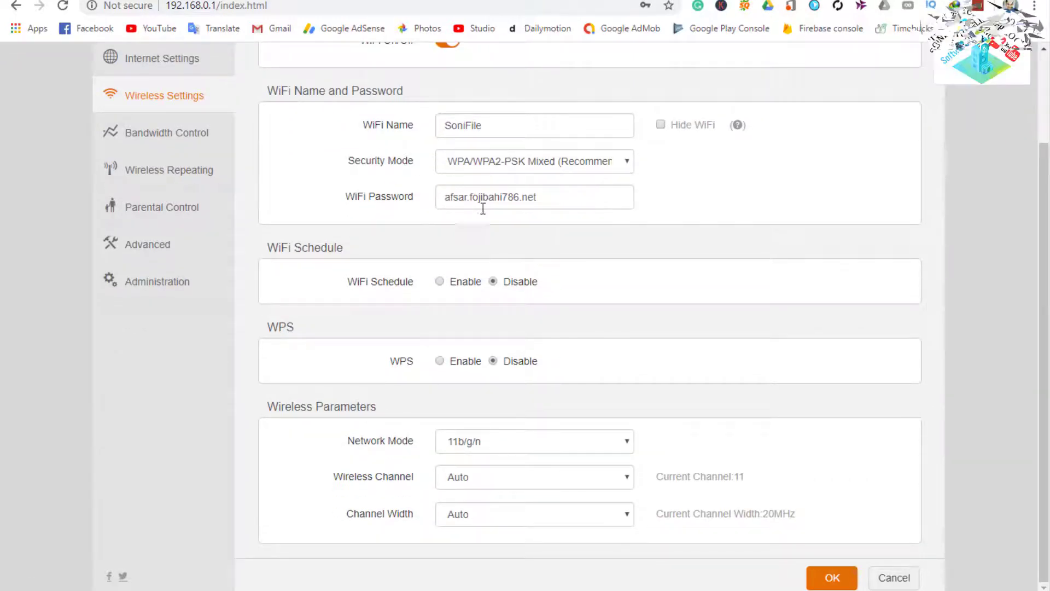
pyautogui.scroll(2, 602, 224)
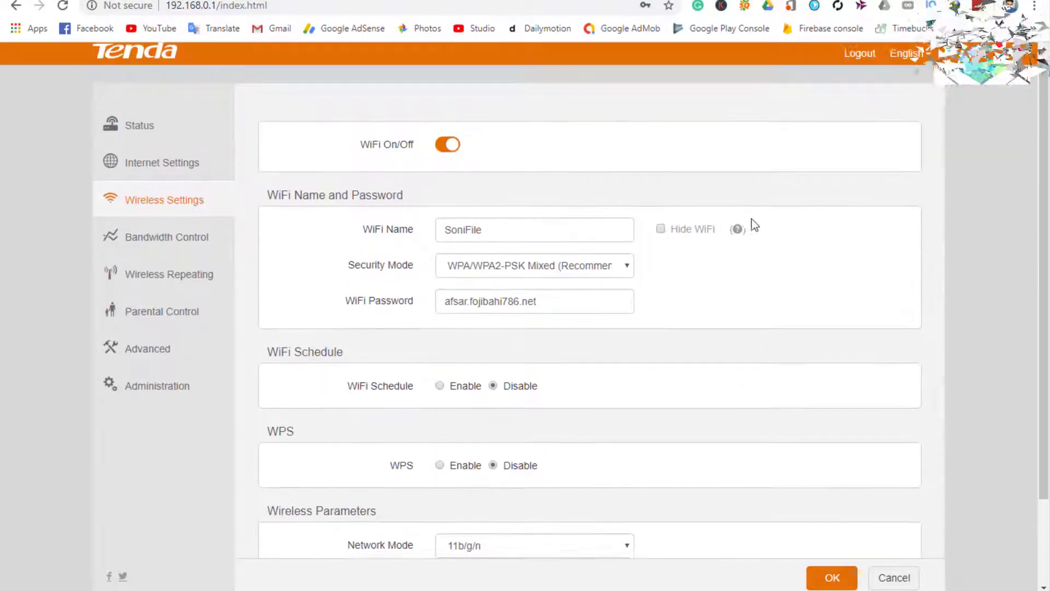
# Try the Hide WiFi option for the SoniFile network and clear it again
pyautogui.moveTo(717, 241); pyautogui.dragTo(656, 238)
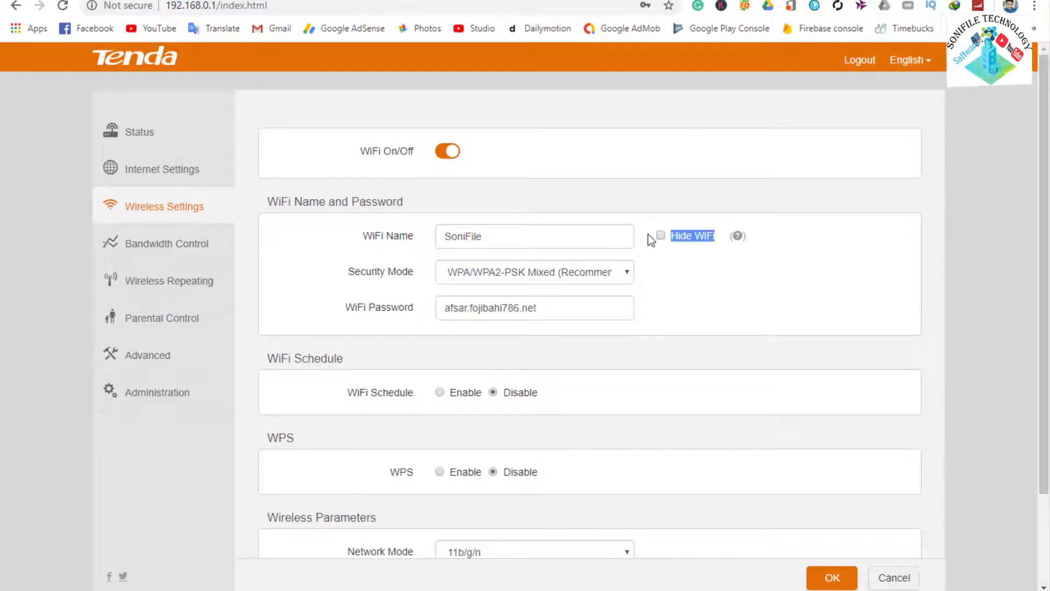
pyautogui.click(662, 236)
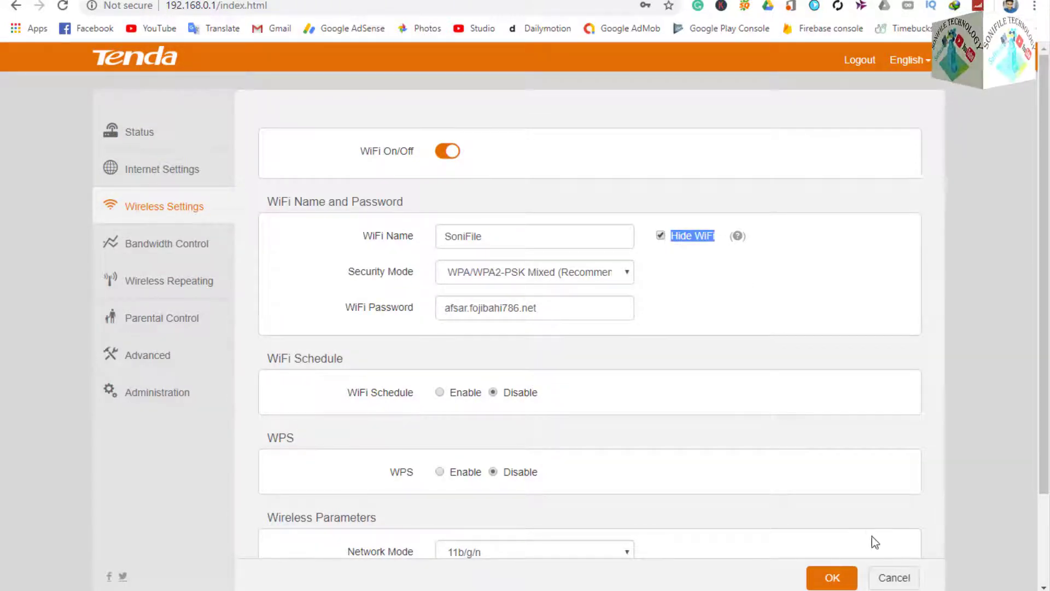
pyautogui.click(661, 236)
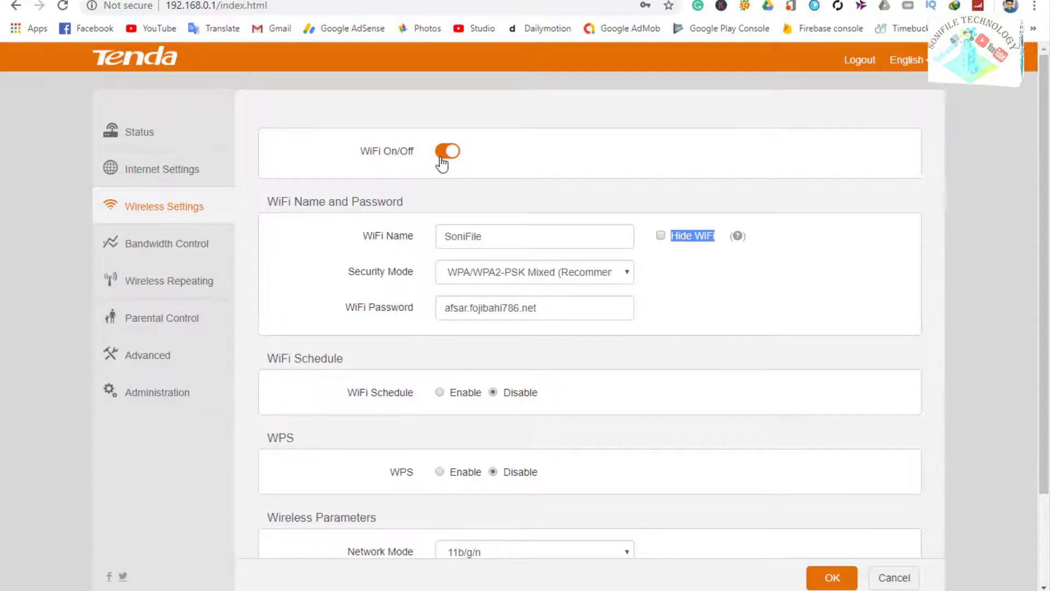
# In Bandwidth Control, set a manual download limit of 100 KB/s for the local device DESKTOP-V8JTIKI
pyautogui.click(195, 250)
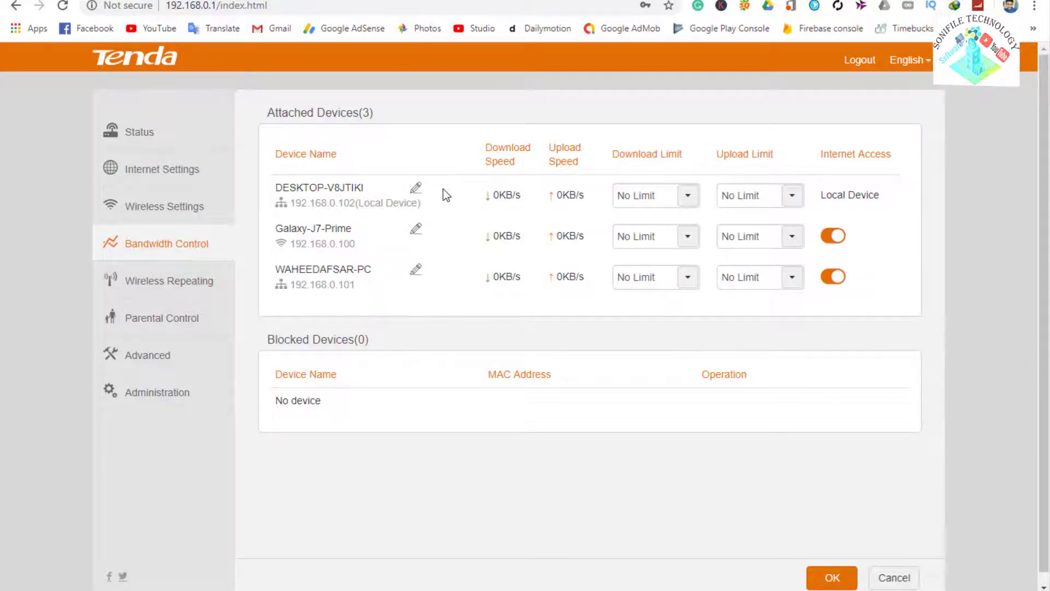
pyautogui.click(692, 202)
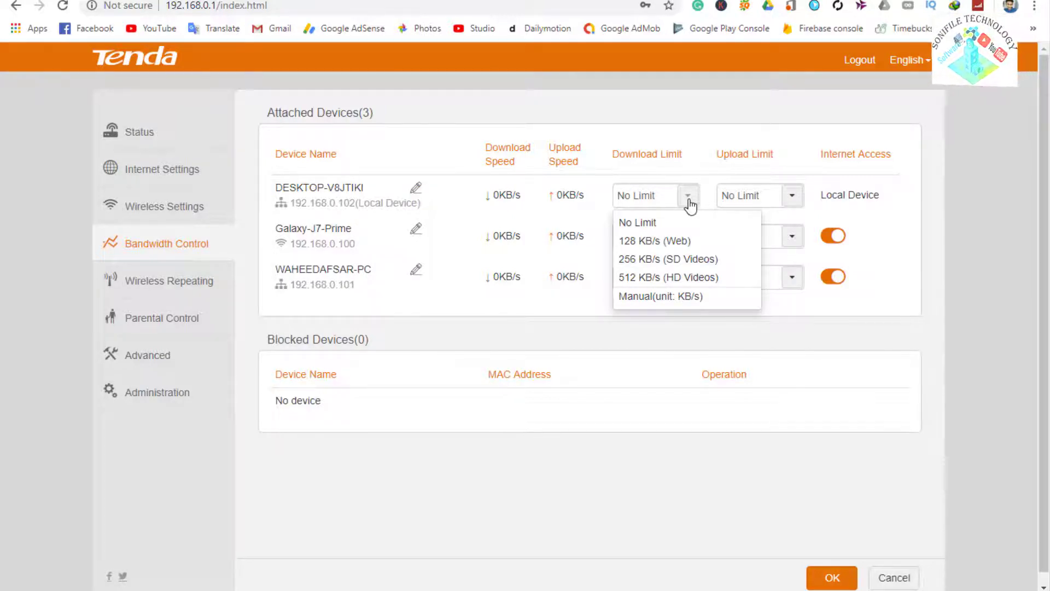
pyautogui.click(703, 296)
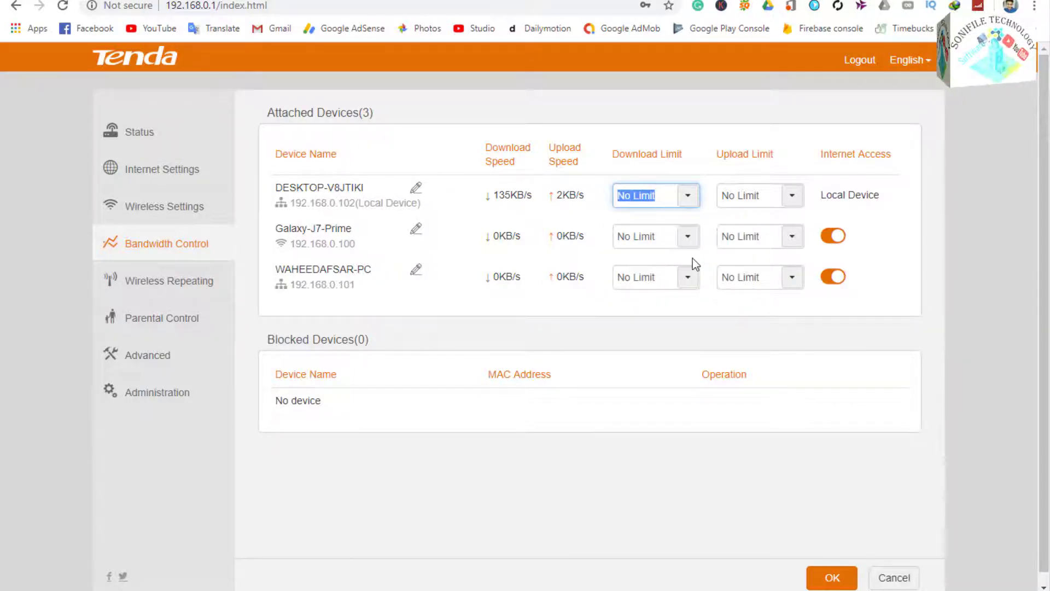
pyautogui.write('100')
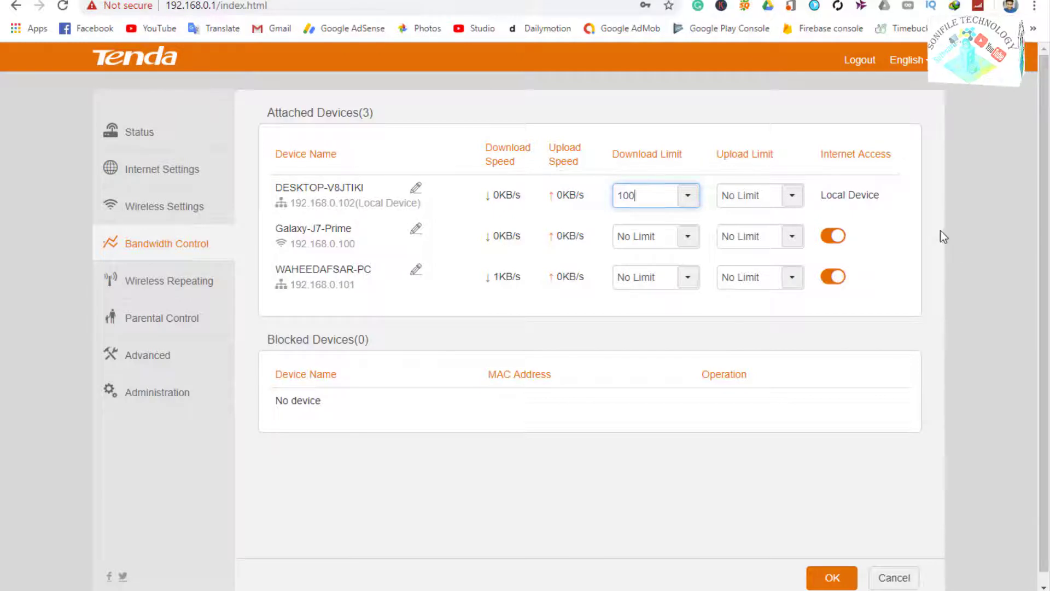
pyautogui.click(941, 231)
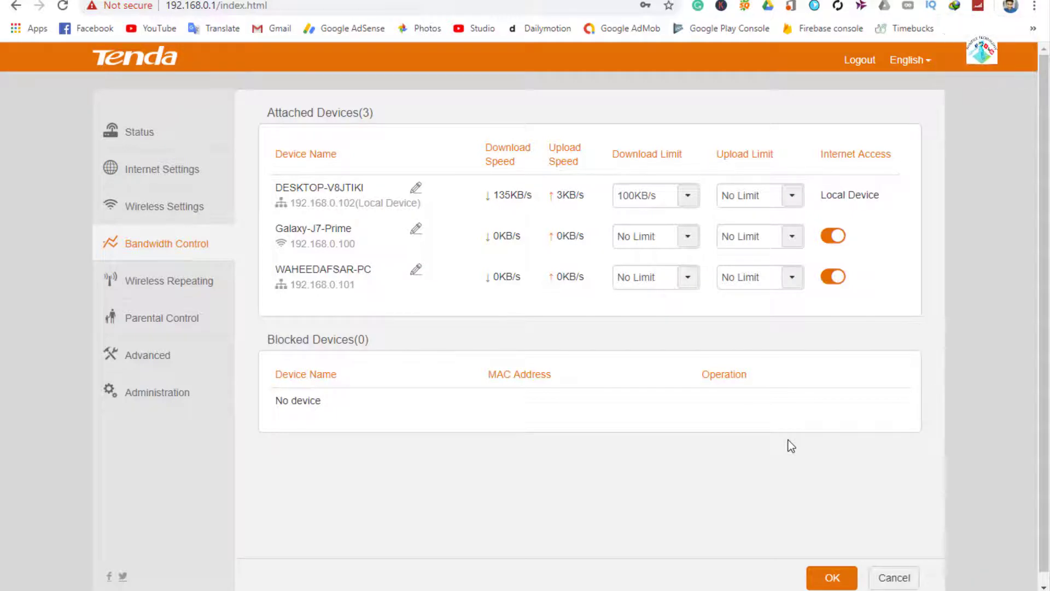
# Set a manual upload limit of 100 KB/s for the local device DESKTOP-V8JTIKI
pyautogui.click(780, 201)
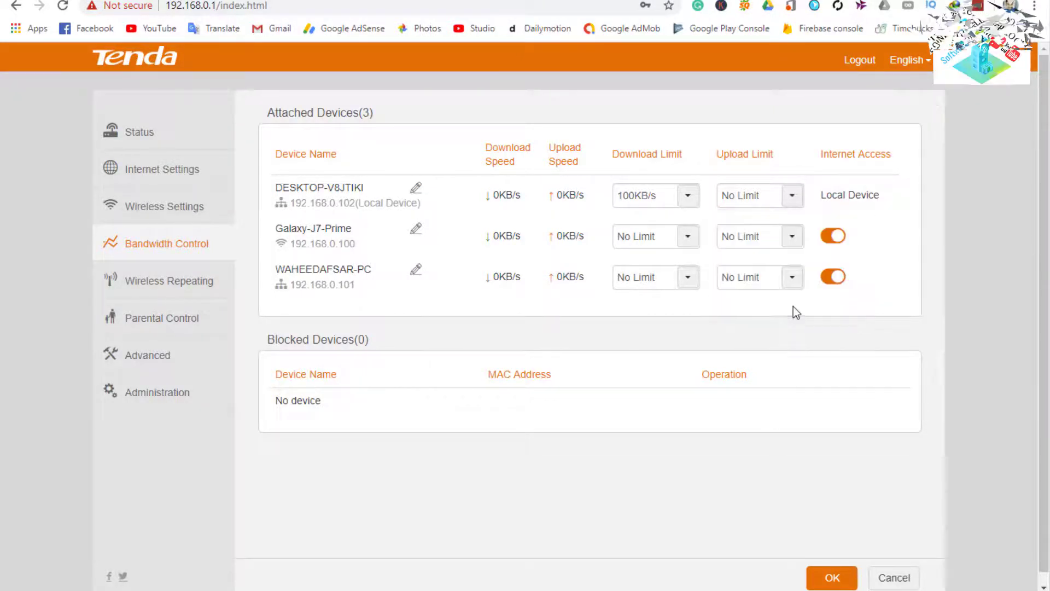
pyautogui.click(745, 195)
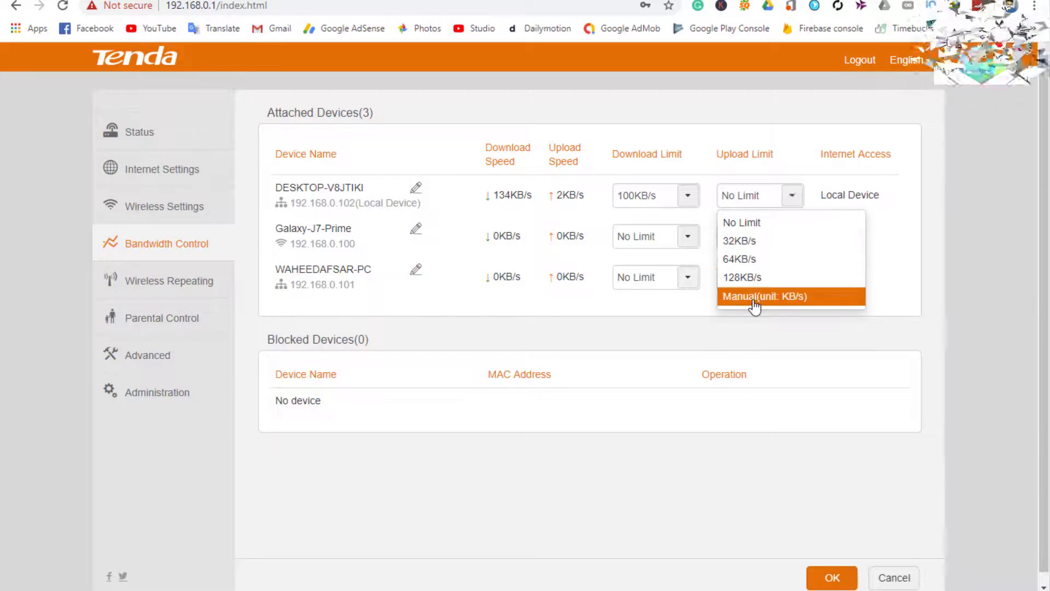
pyautogui.click(744, 301)
pyautogui.write('1000')
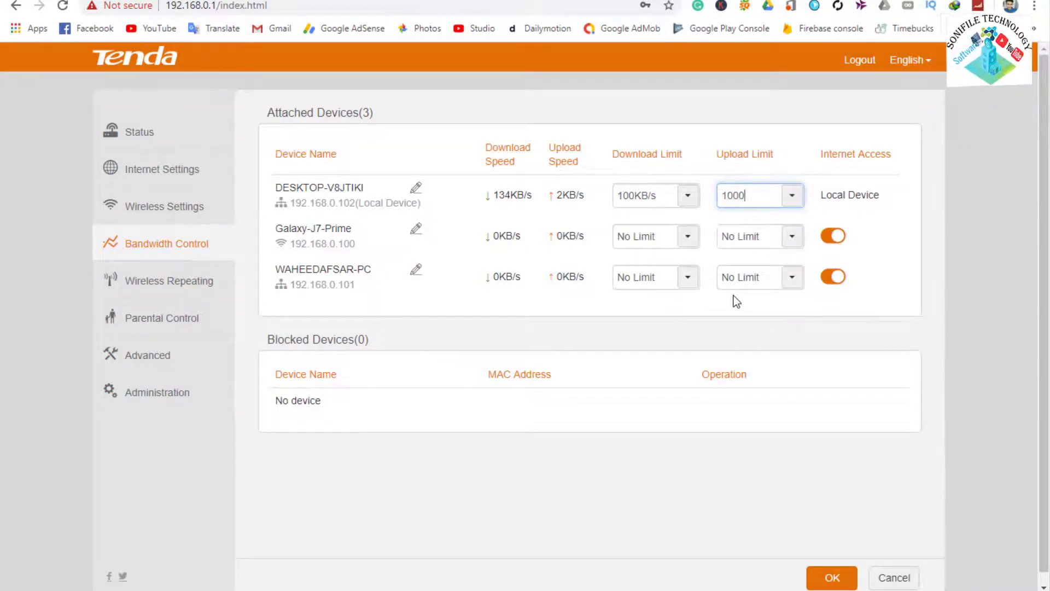
pyautogui.press('BackSpace')
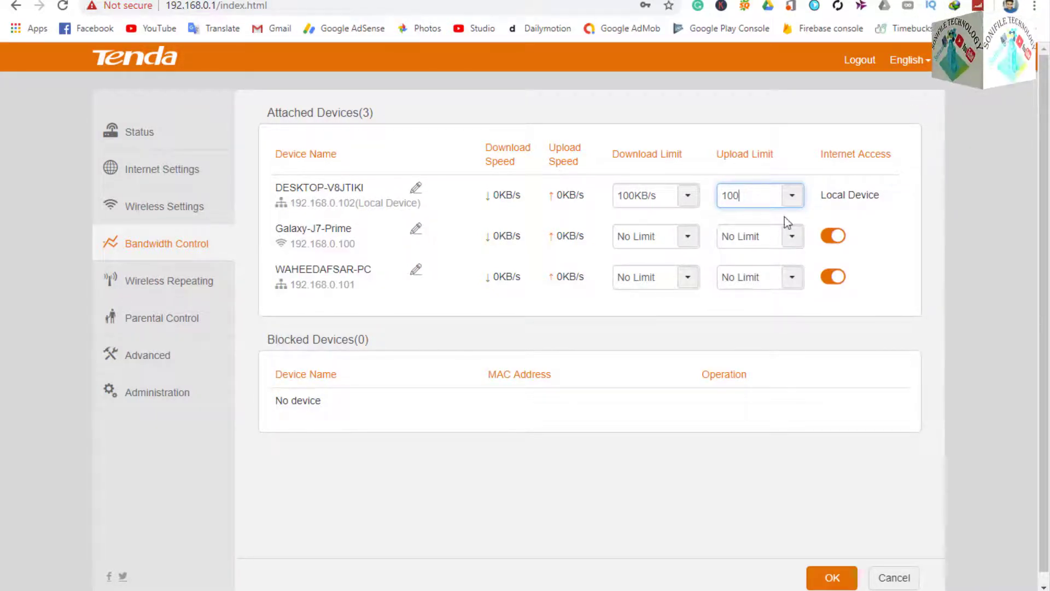
# Set both the download and upload limits of DESKTOP-V8JTIKI to No Limit and save the bandwidth settings
pyautogui.click(688, 196)
pyautogui.click(628, 222)
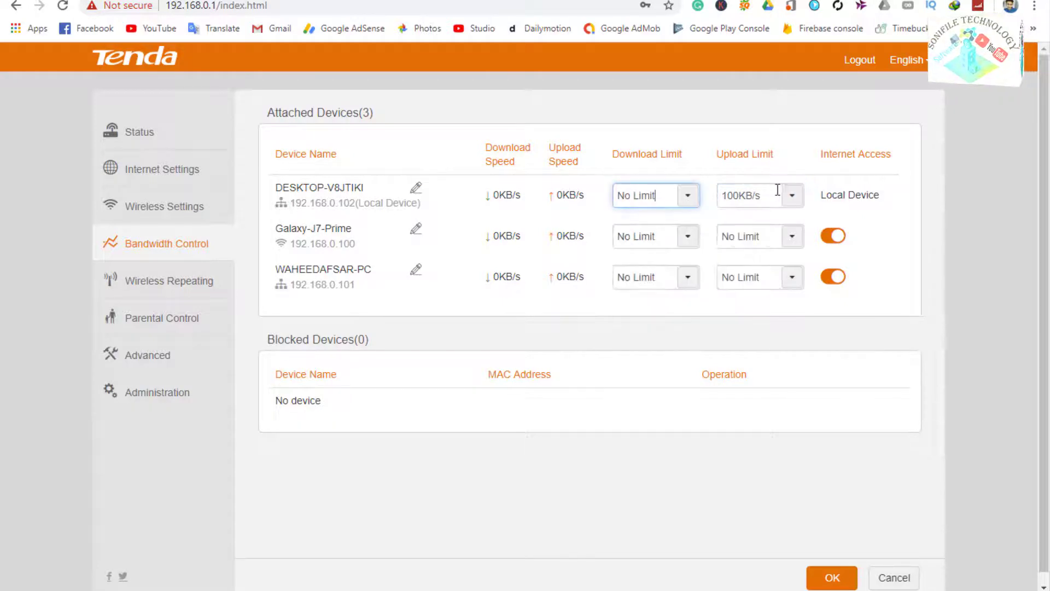
pyautogui.click(791, 197)
pyautogui.click(733, 221)
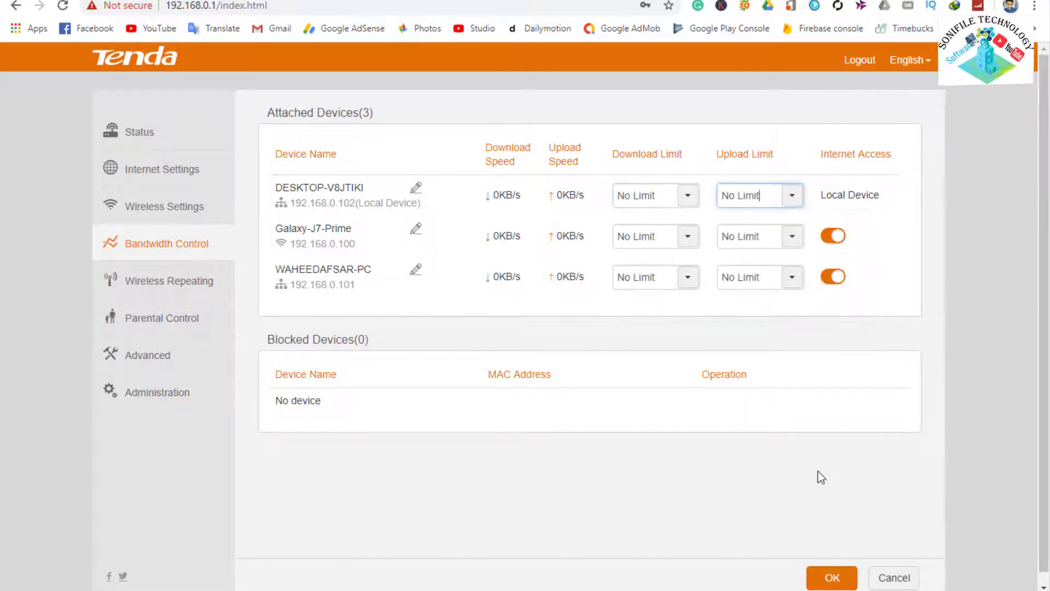
pyautogui.click(823, 569)
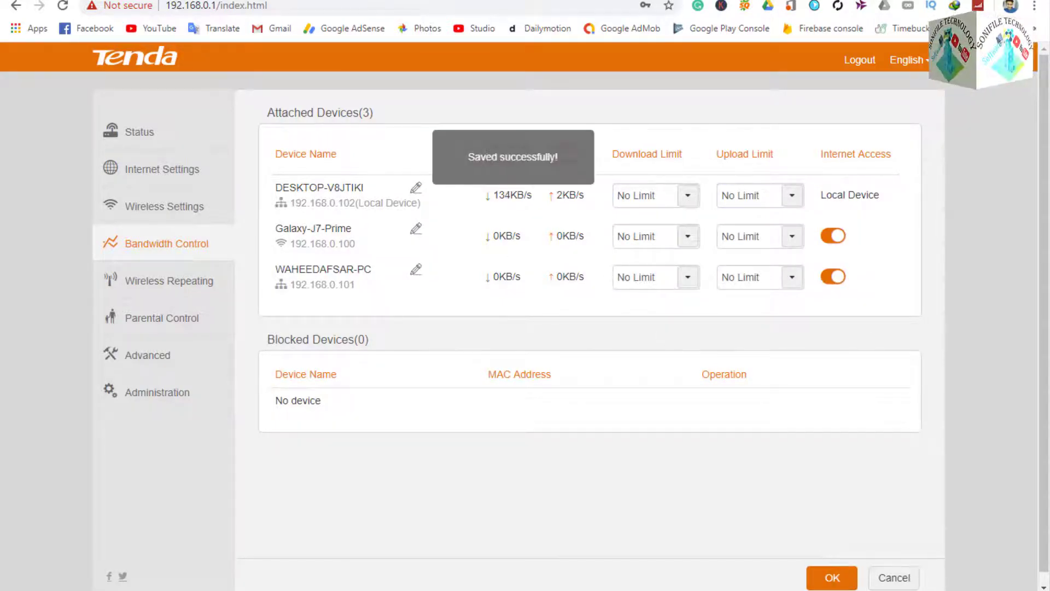
# Set wireless repeating to Universal Repeater and select the scanned network with the strongest signal, on channel 11, as the upstream WiFi
pyautogui.click(171, 295)
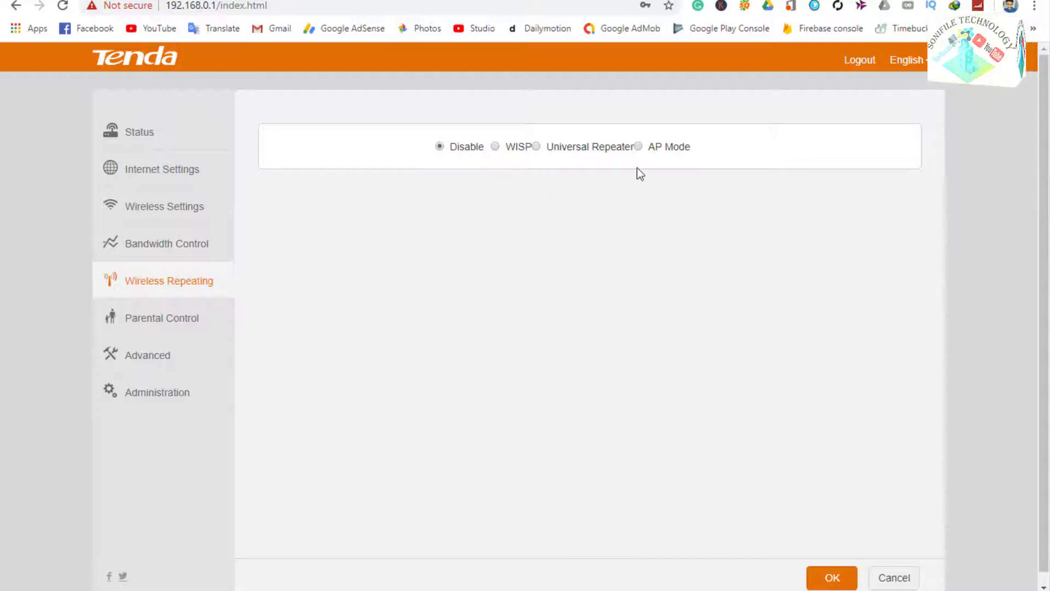
pyautogui.click(547, 149)
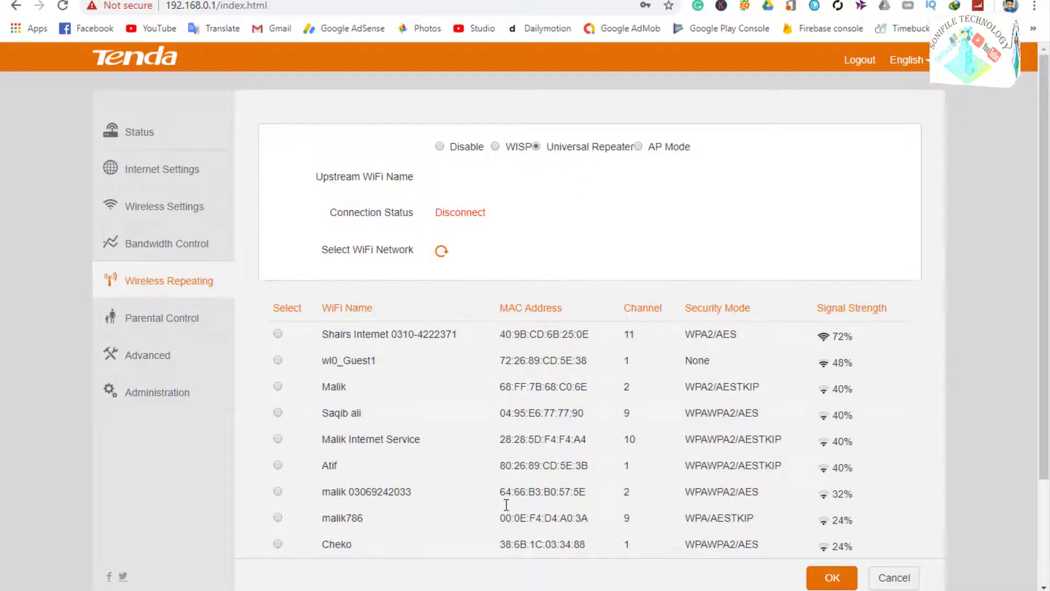
pyautogui.scroll(-3, 690, 370)
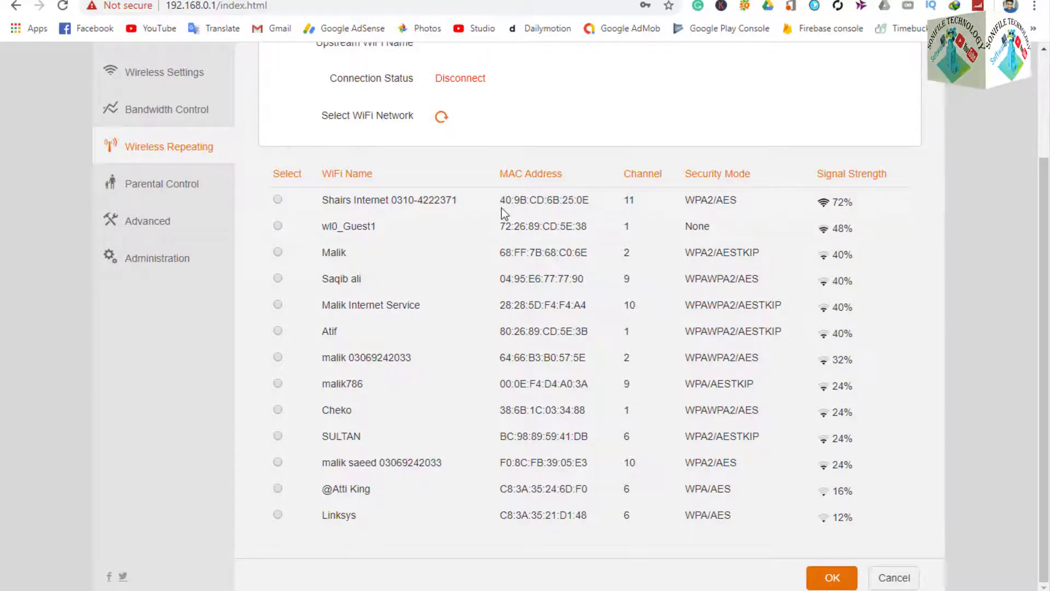
pyautogui.click(280, 200)
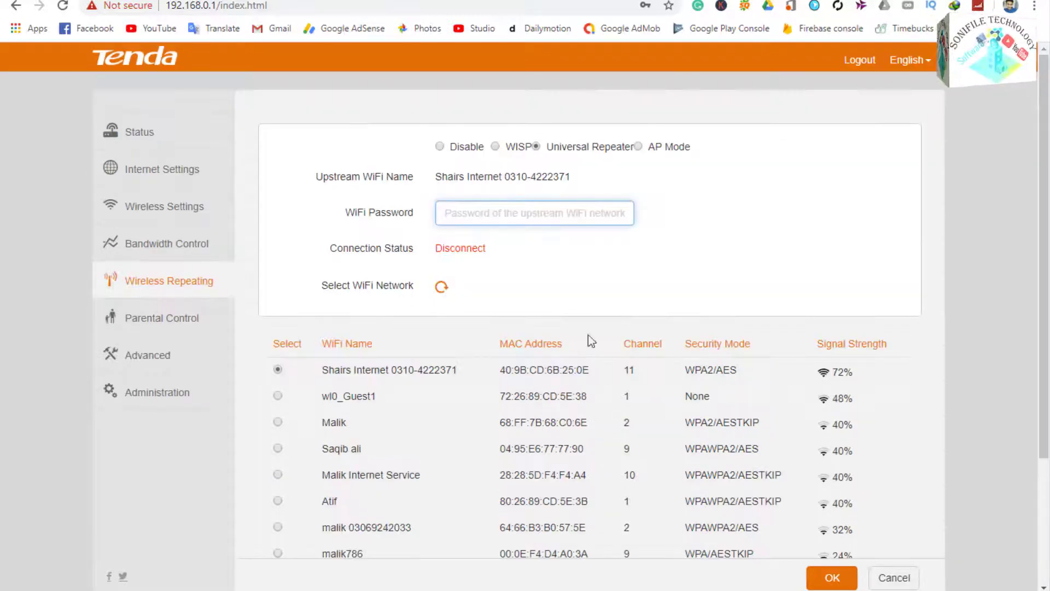
# Review the attached devices and the allowed access time options in Parental Control
pyautogui.scroll(-2, 815, 562)
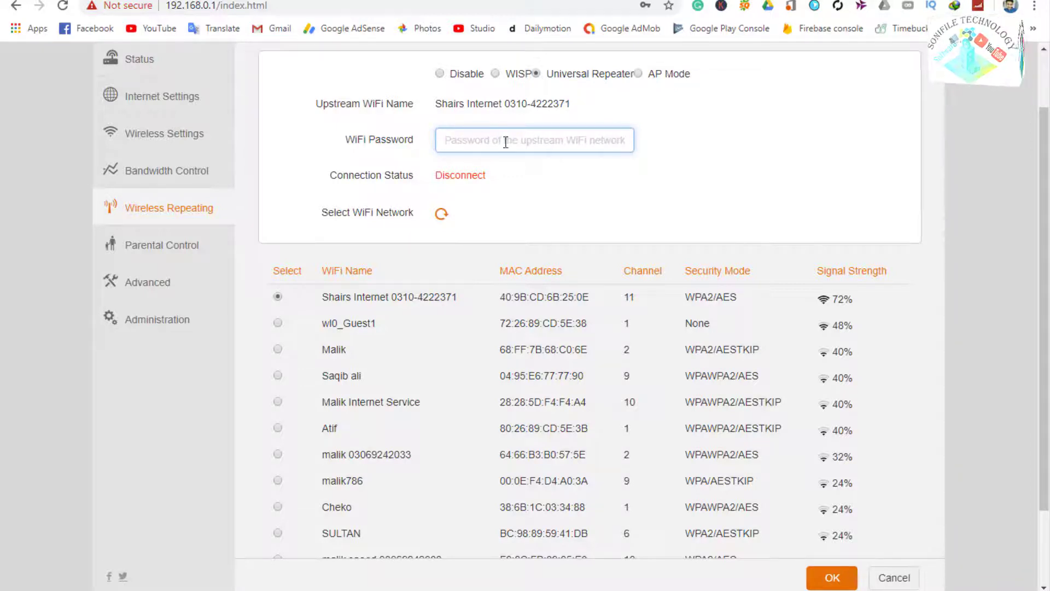
pyautogui.click(200, 246)
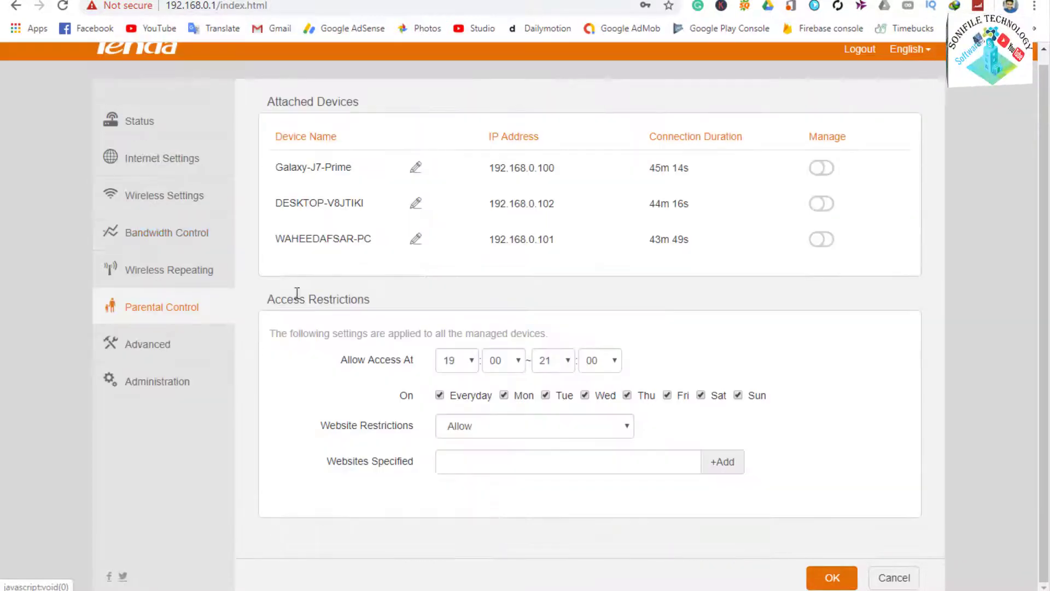
pyautogui.moveTo(381, 98); pyautogui.dragTo(300, 102)
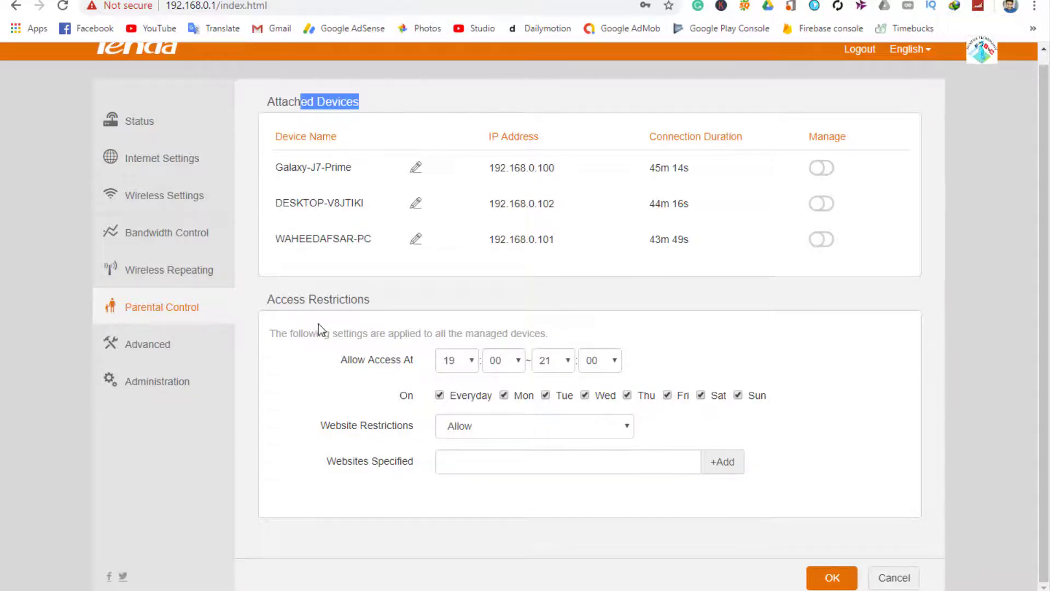
pyautogui.click(384, 299)
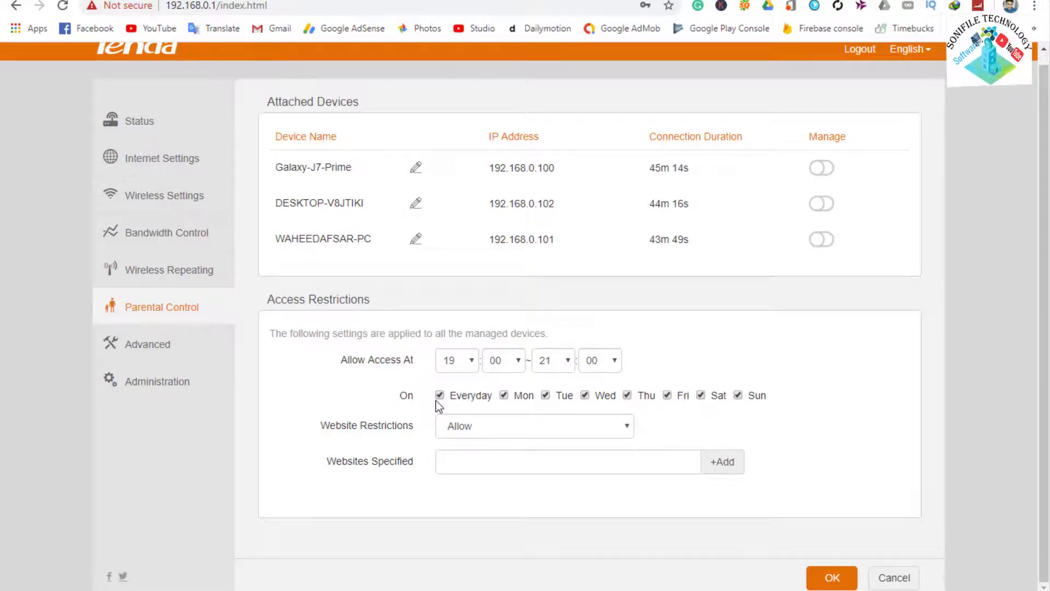
pyautogui.click(471, 361)
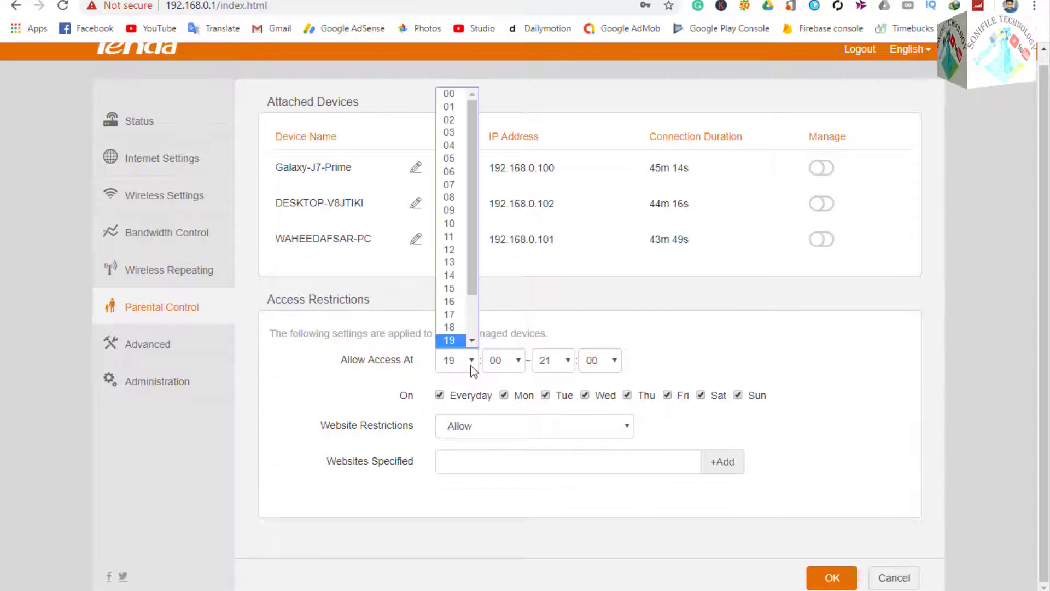
pyautogui.click(472, 365)
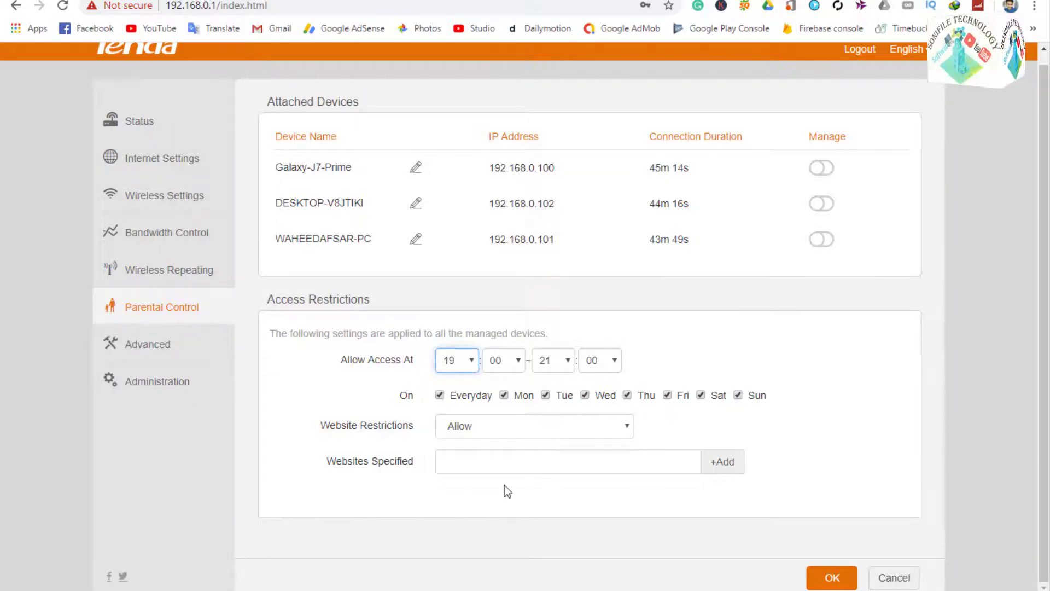
pyautogui.click(507, 469)
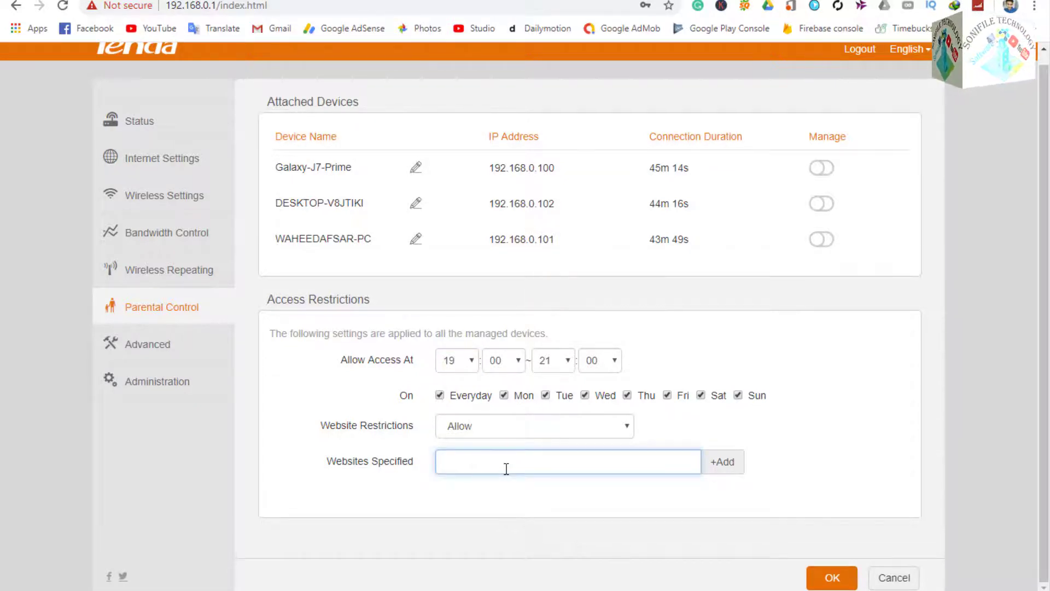
pyautogui.write('http')
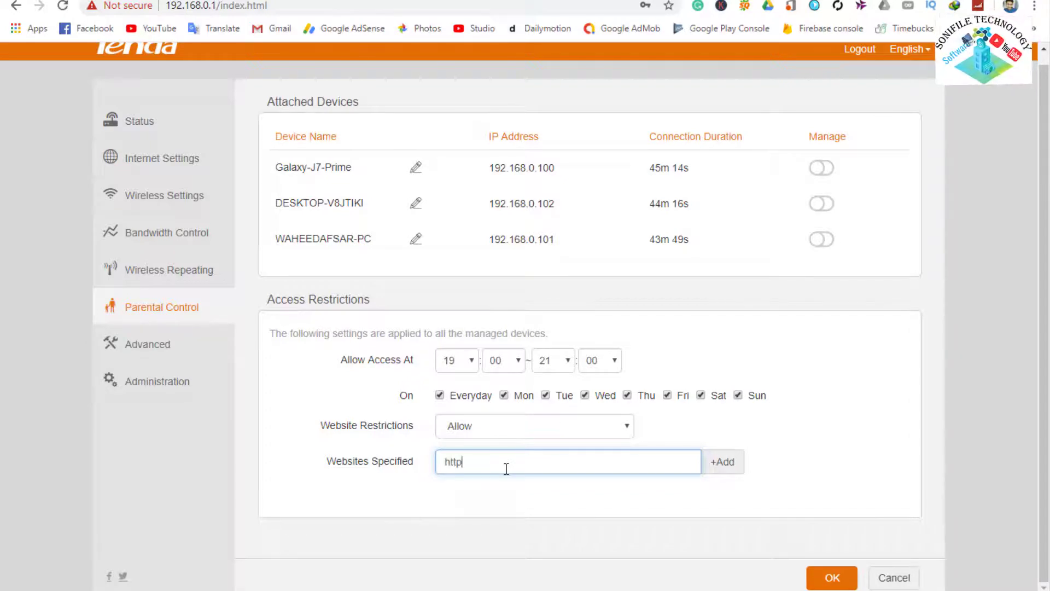
pyautogui.write('s://')
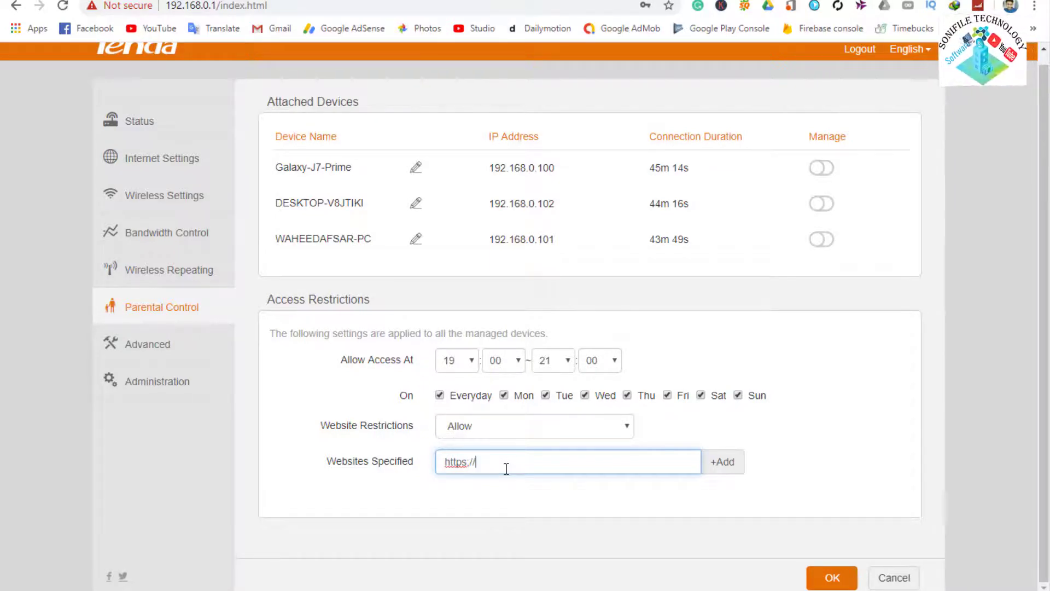
pyautogui.write('www.yo')
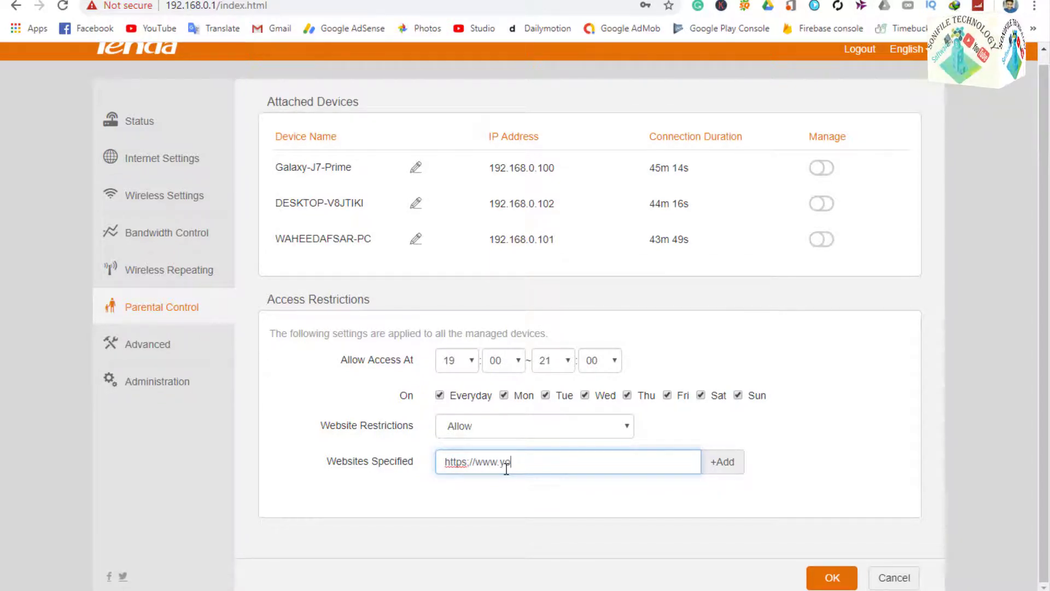
pyautogui.write('utube.com')
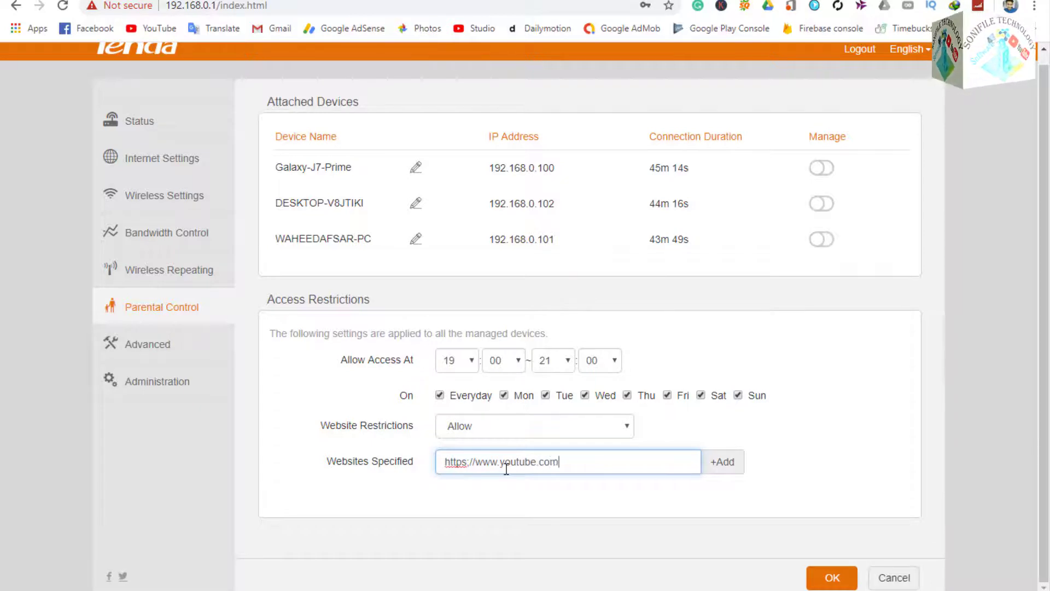
pyautogui.click(725, 466)
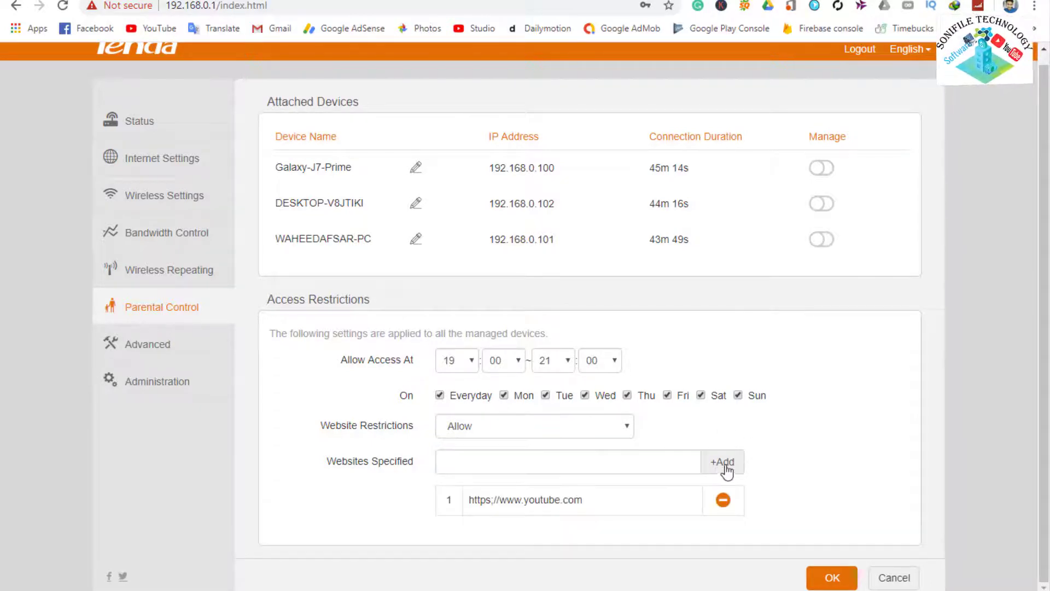
pyautogui.click(572, 463)
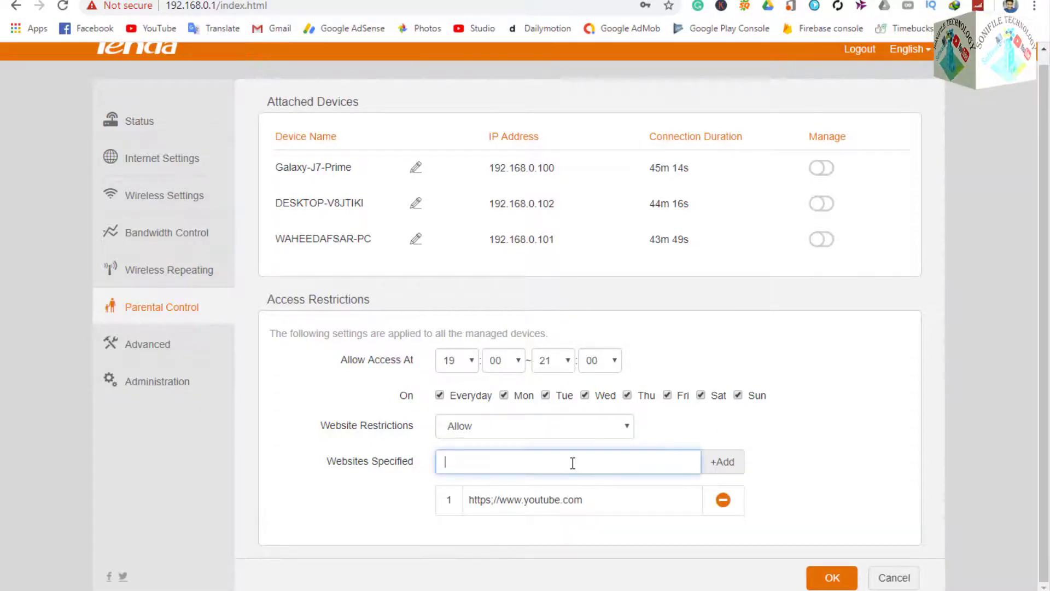
pyautogui.write('https:/')
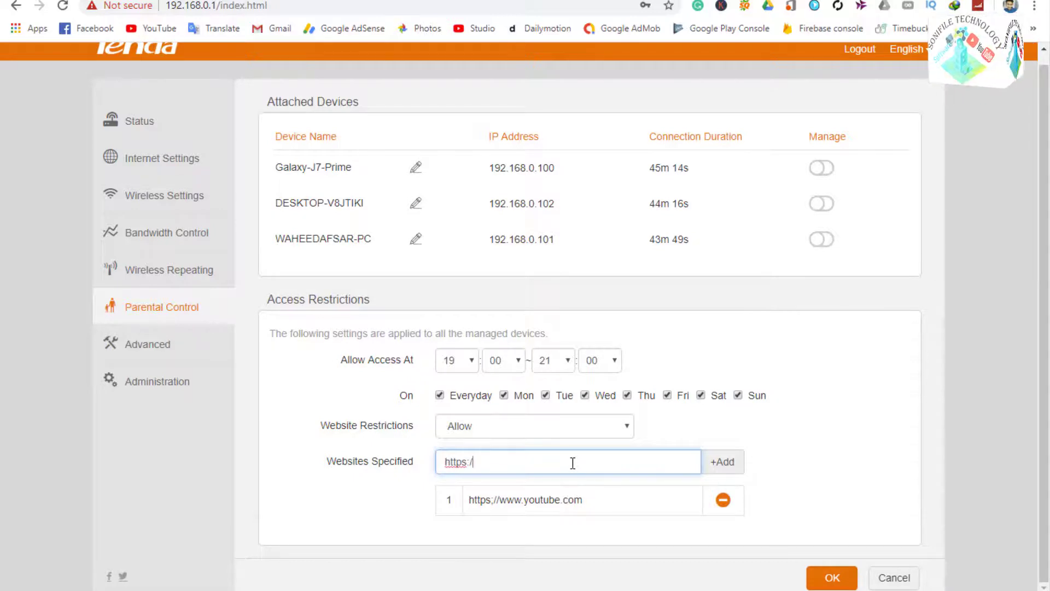
pyautogui.write('/www.fac')
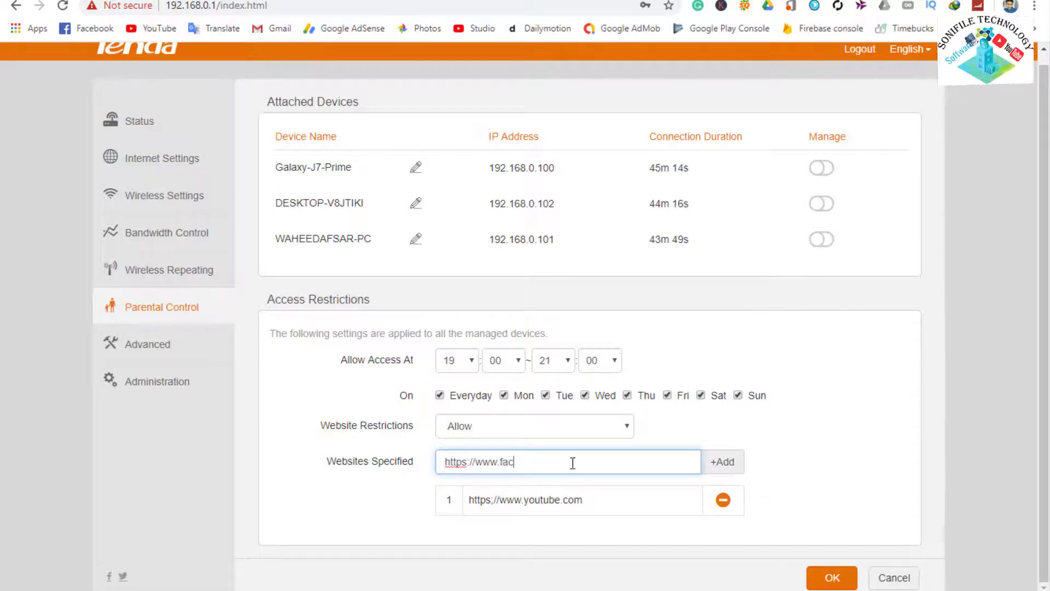
pyautogui.write('ebook.com')
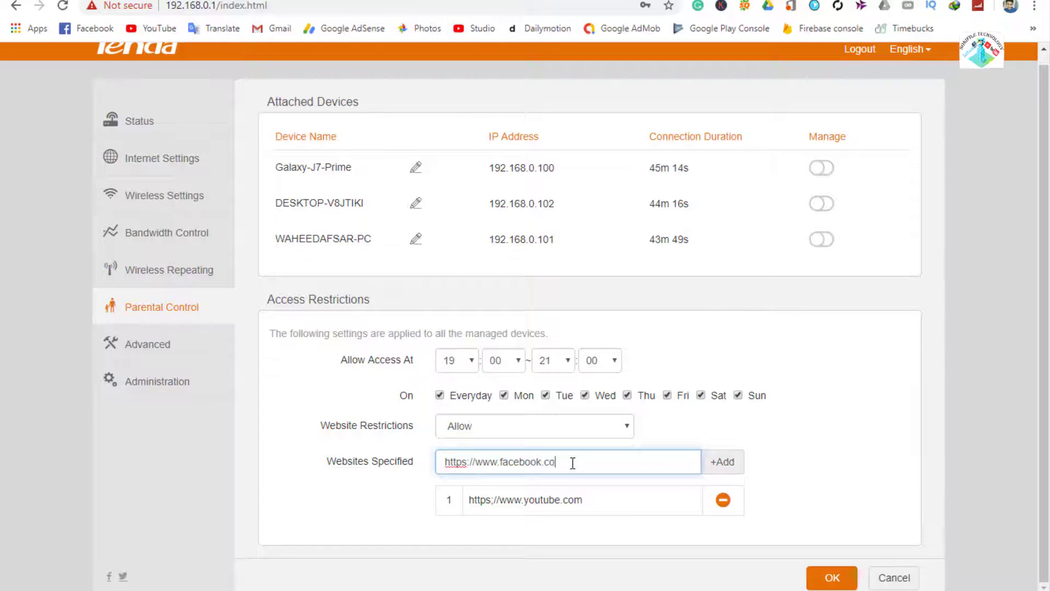
pyautogui.click(723, 464)
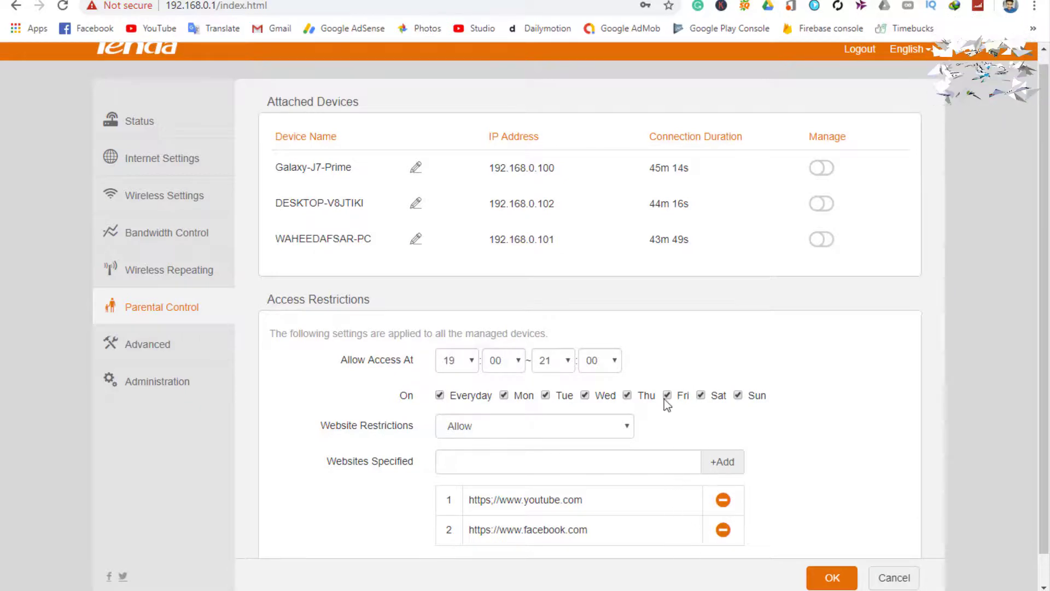
# Enable parental control management for all three attached devices and save the settings
pyautogui.click(821, 168)
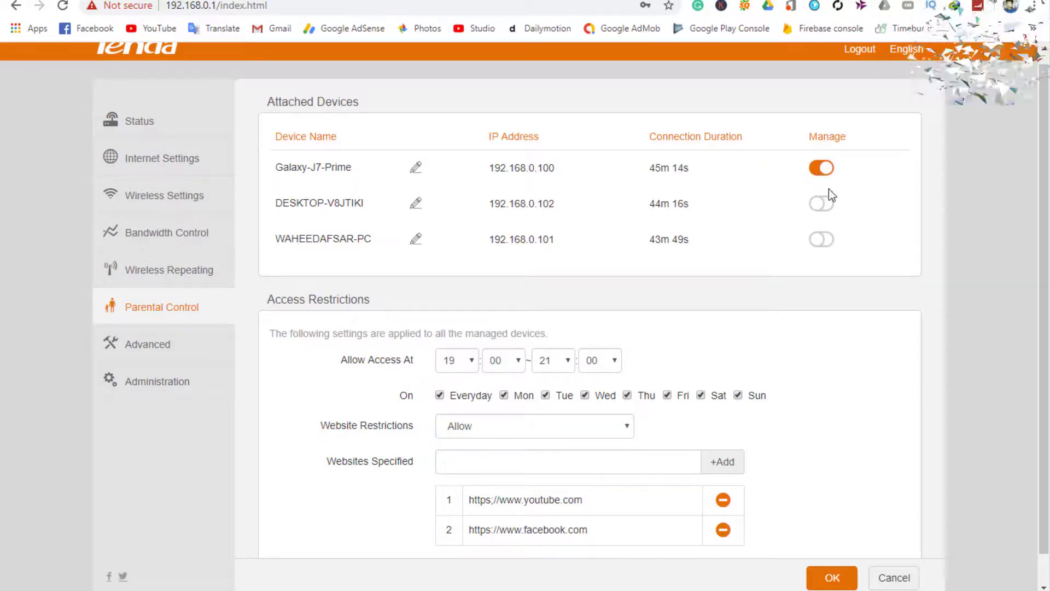
pyautogui.click(820, 203)
pyautogui.click(821, 239)
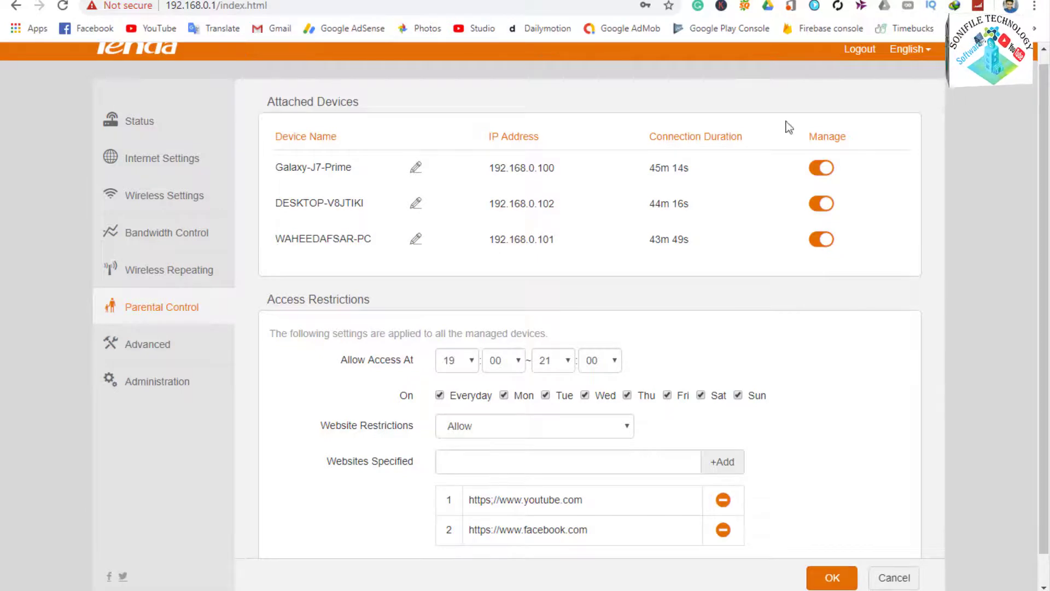
pyautogui.click(828, 577)
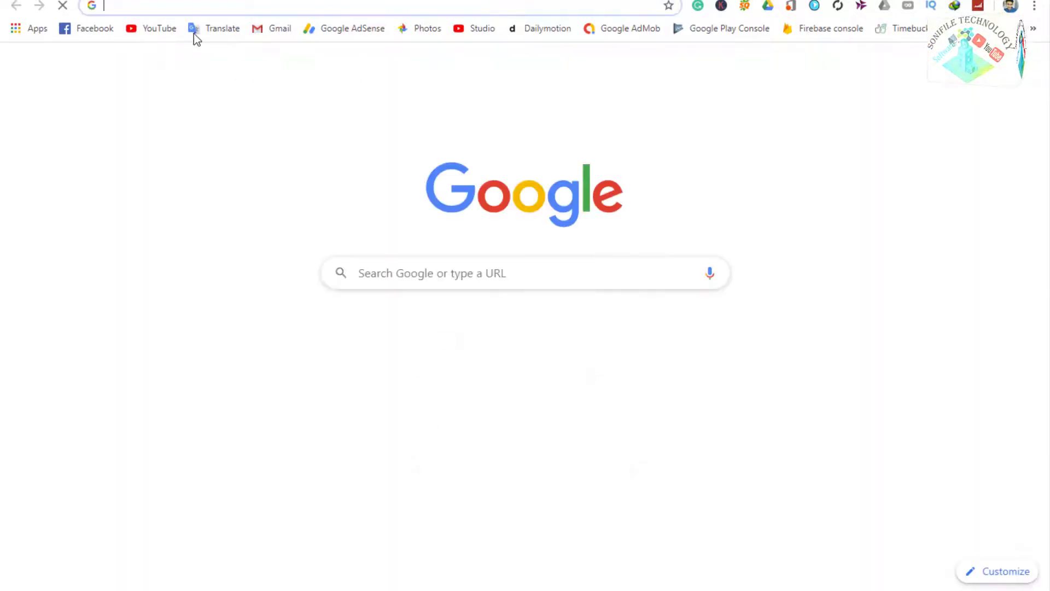
pyautogui.click(169, 26)
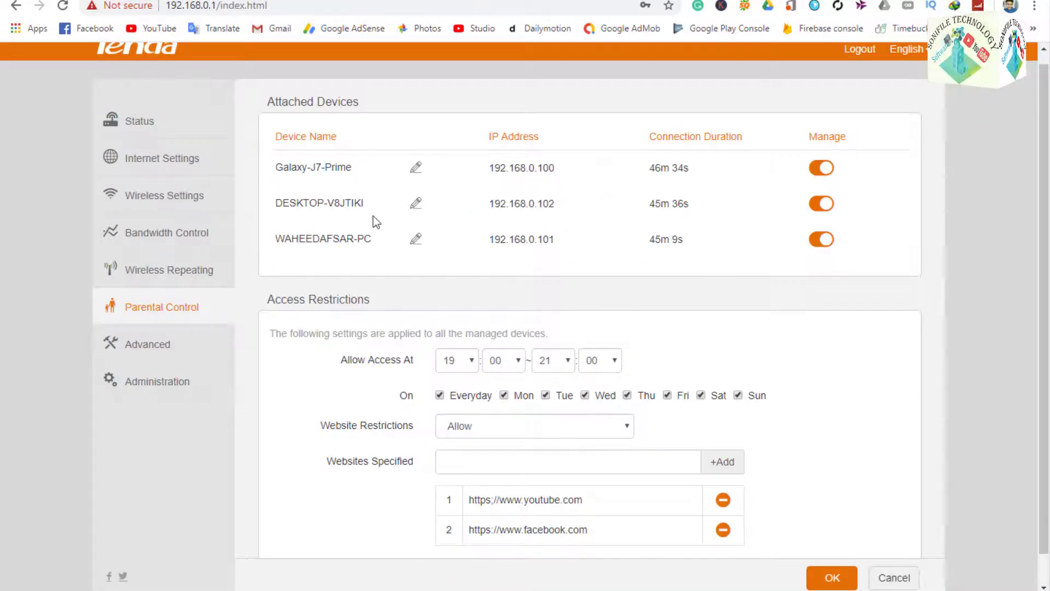
# Turn off parental control management for DESKTOP-V8JTIKI only and save the settings
pyautogui.moveTo(367, 202); pyautogui.dragTo(180, 200)
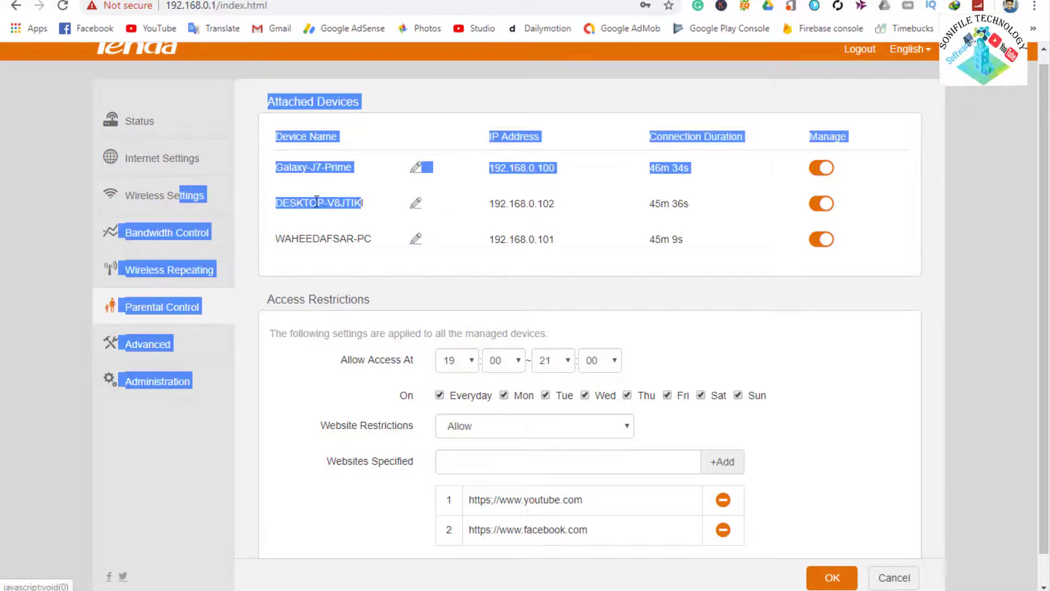
pyautogui.click(378, 212)
pyautogui.moveTo(368, 207); pyautogui.dragTo(320, 208)
pyautogui.click(821, 203)
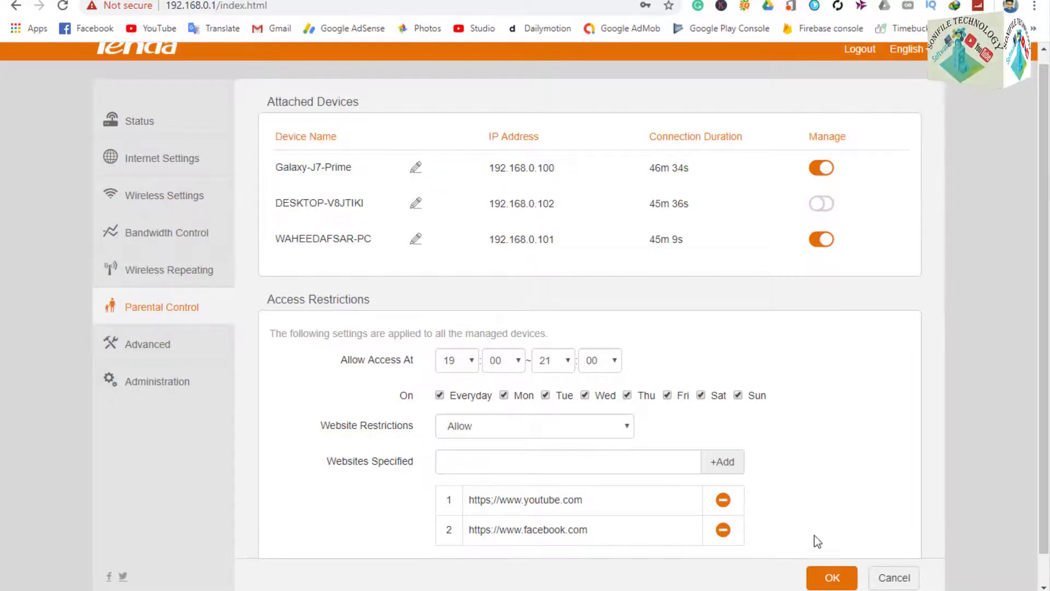
pyautogui.click(822, 585)
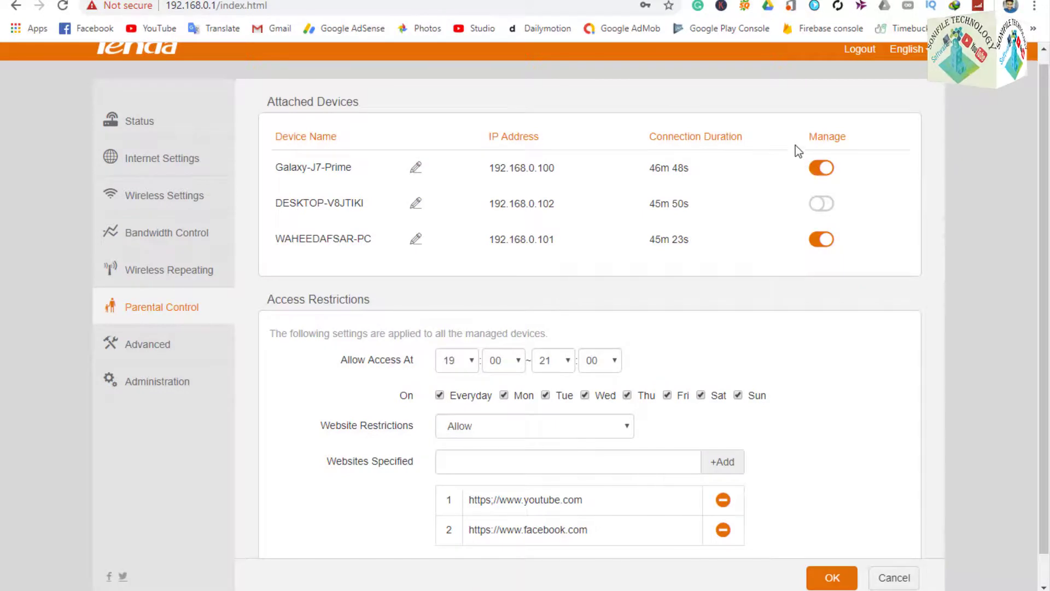
# Clear the parental controls by unmanaging the two remaining devices and removing both specified websites, and save
pyautogui.click(815, 167)
pyautogui.click(831, 245)
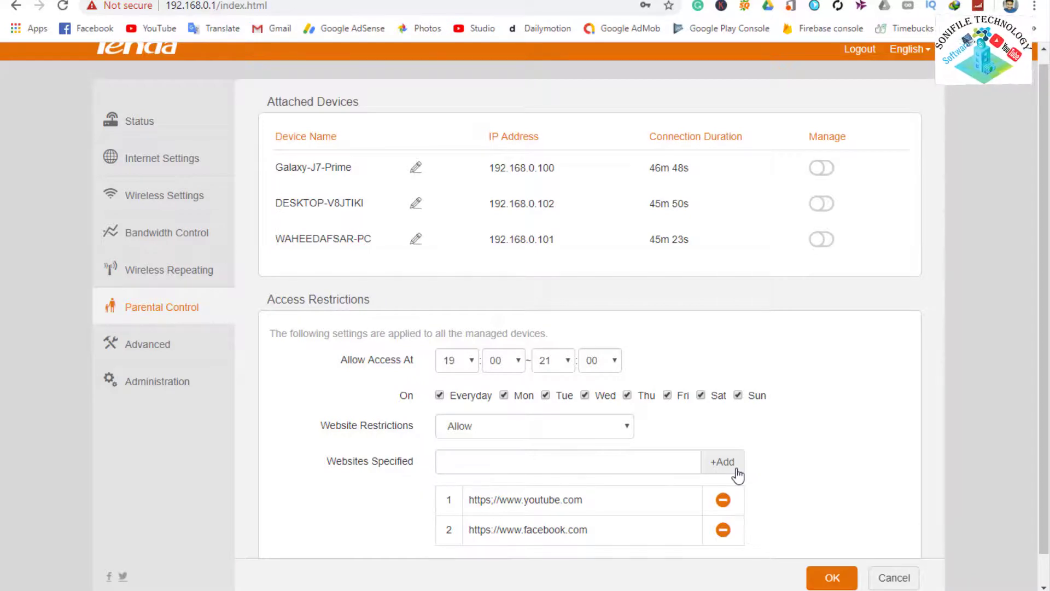
pyautogui.click(723, 500)
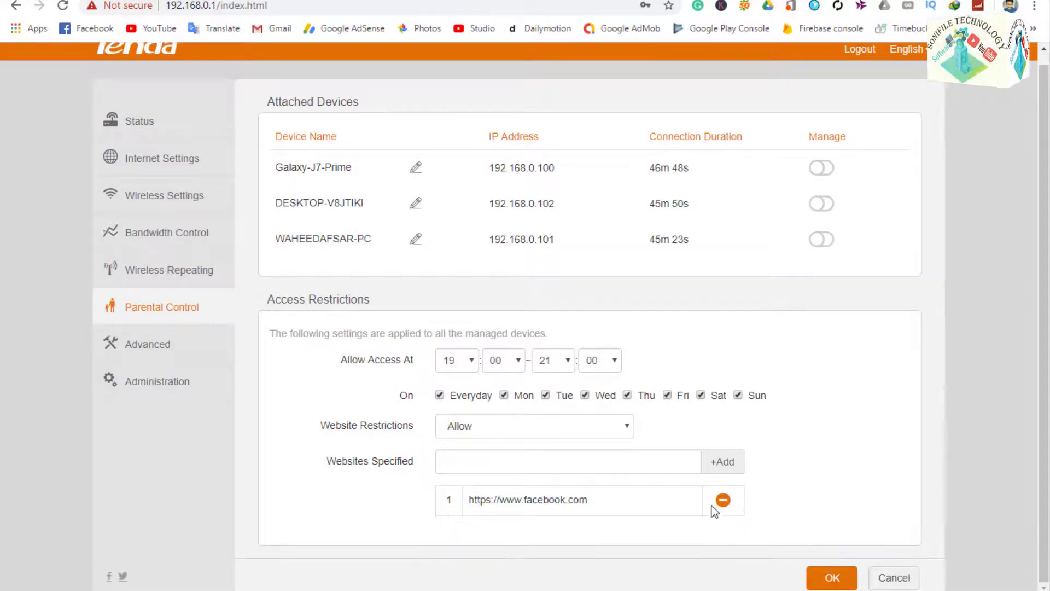
pyautogui.click(722, 500)
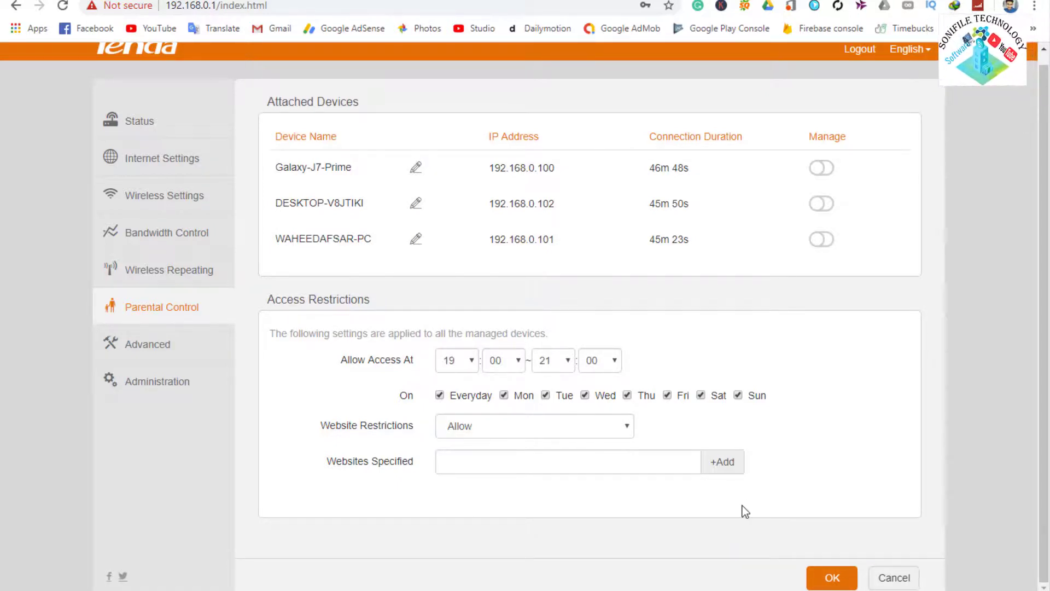
pyautogui.click(809, 577)
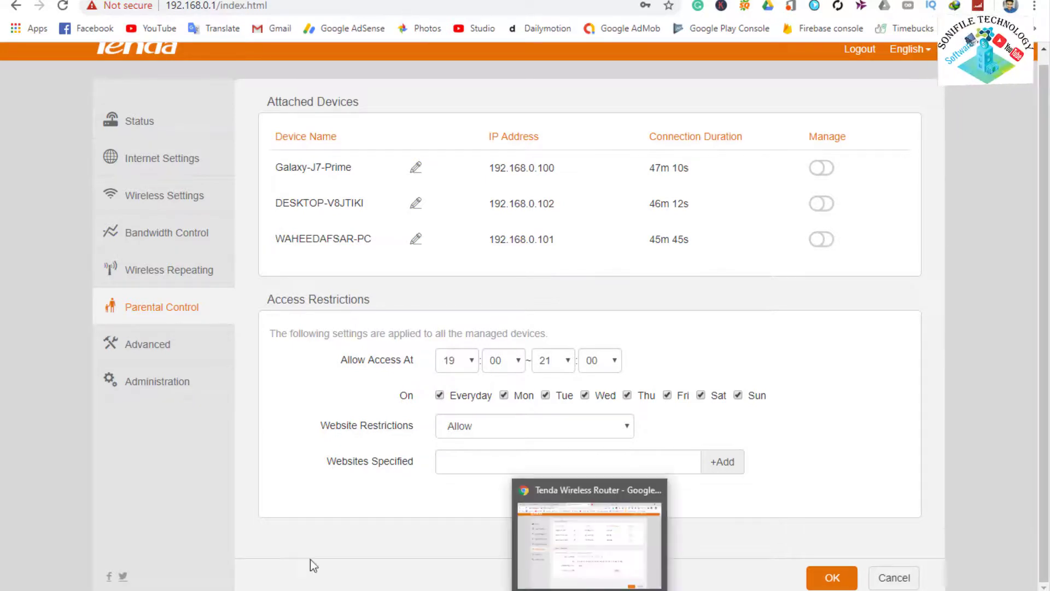
# Look over the Advanced settings and the login password fields in Administration
pyautogui.click(167, 344)
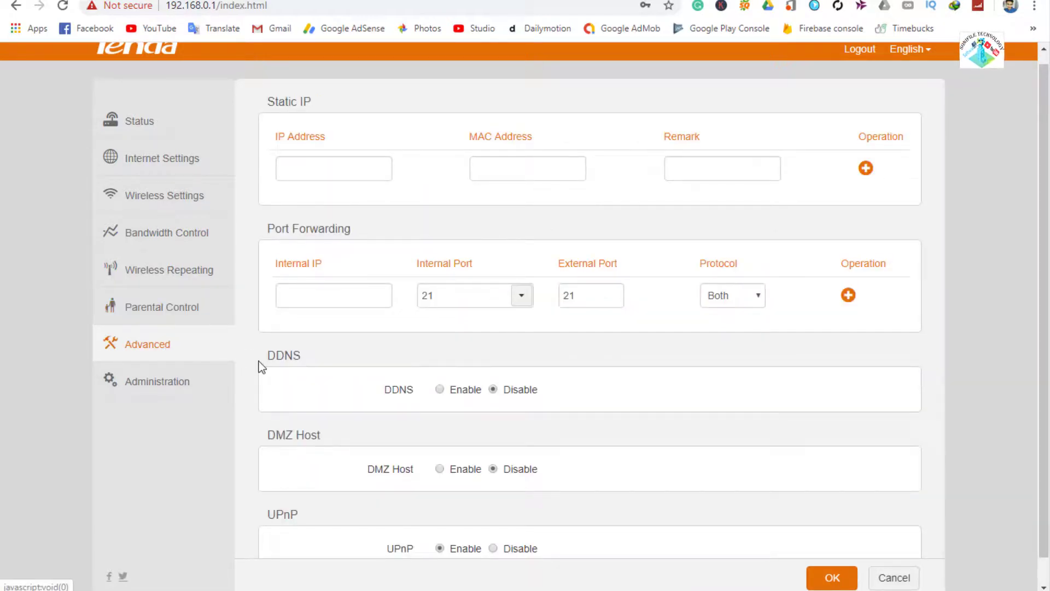
pyautogui.click(183, 393)
pyautogui.scroll(1, 327, 308)
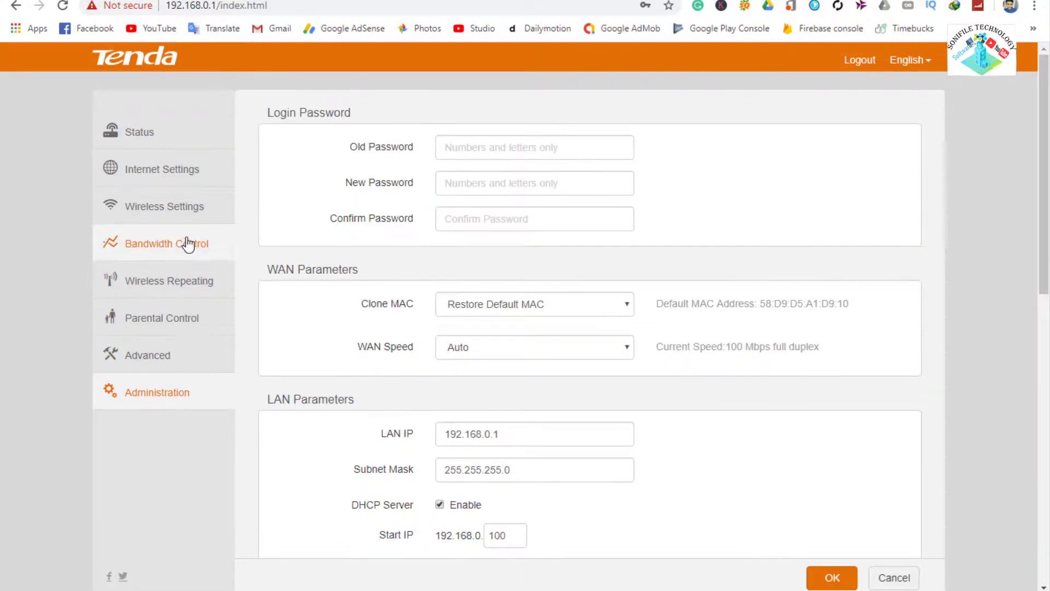
pyautogui.click(457, 145)
pyautogui.click(725, 171)
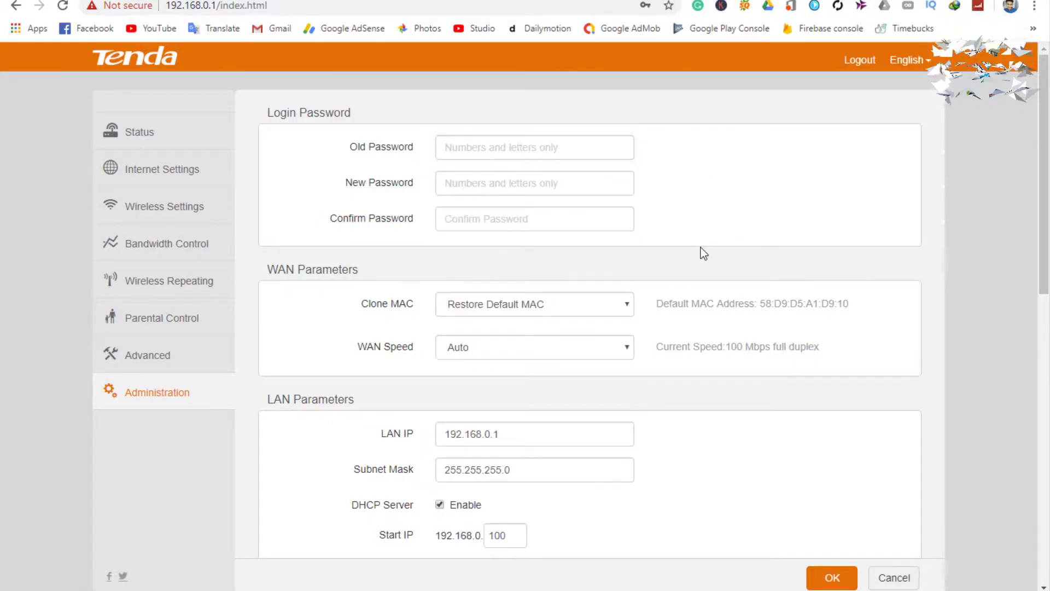
# Examine the DHCP start and end IP range and the current firmware version in the Administration settings
pyautogui.scroll(-5, 702, 249)
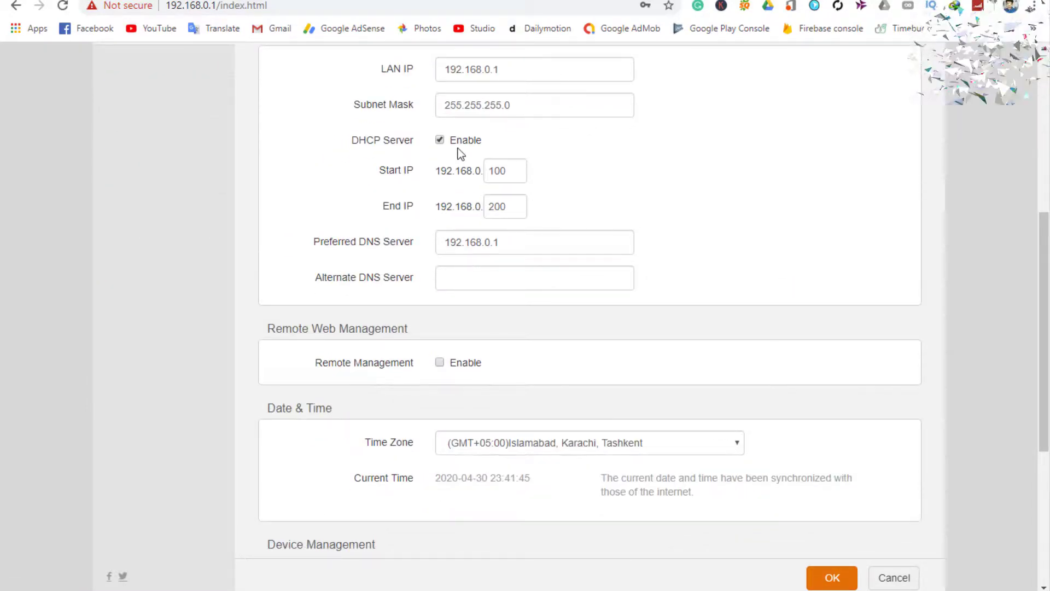
pyautogui.scroll(-4, 509, 394)
pyautogui.scroll(7, 520, 317)
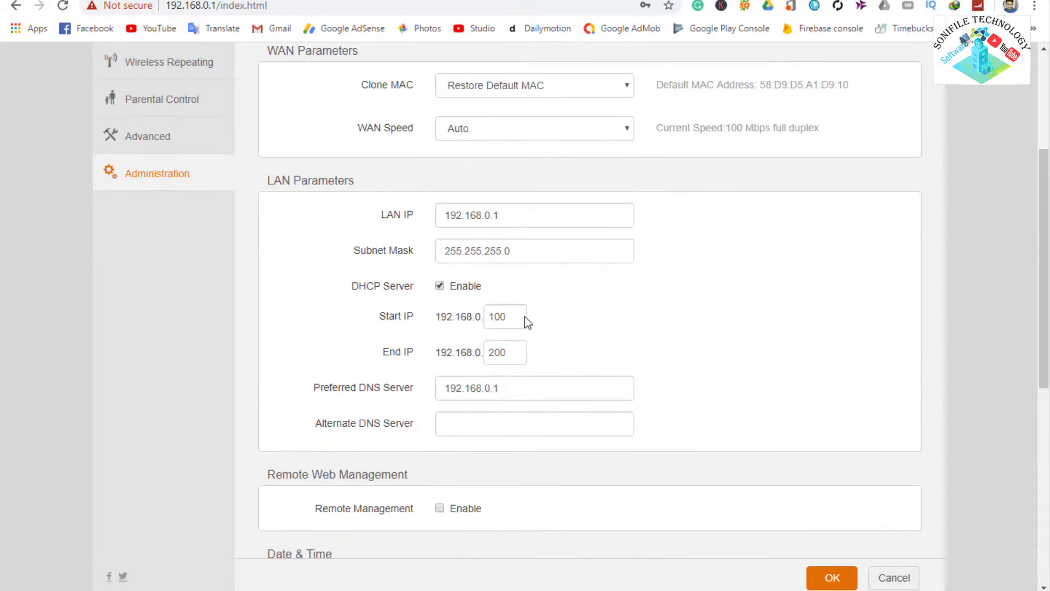
pyautogui.moveTo(524, 317); pyautogui.dragTo(476, 323)
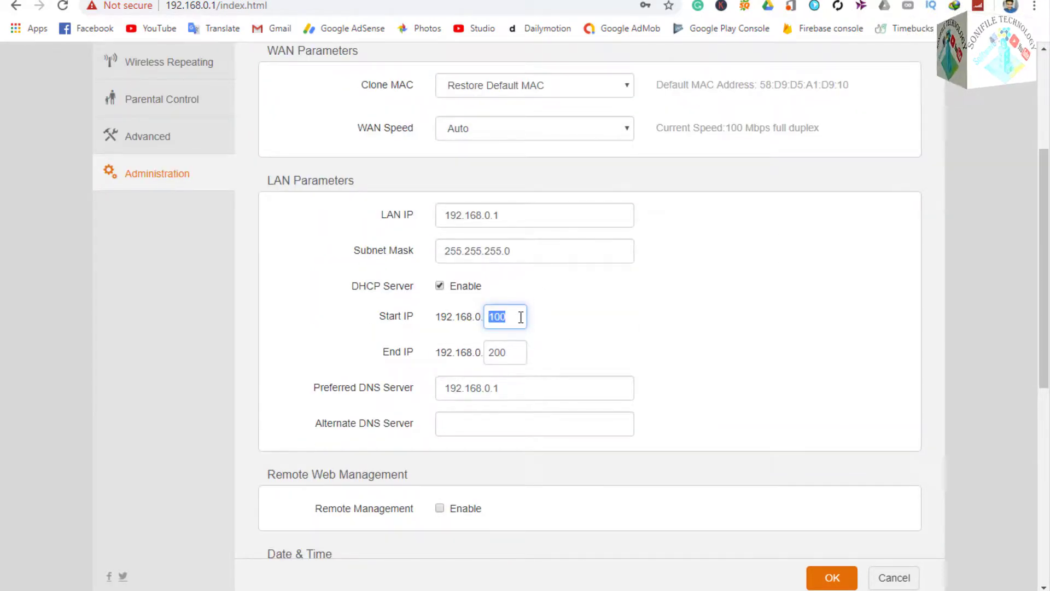
pyautogui.doubleClick(517, 352)
pyautogui.click(559, 323)
pyautogui.scroll(-8, 560, 320)
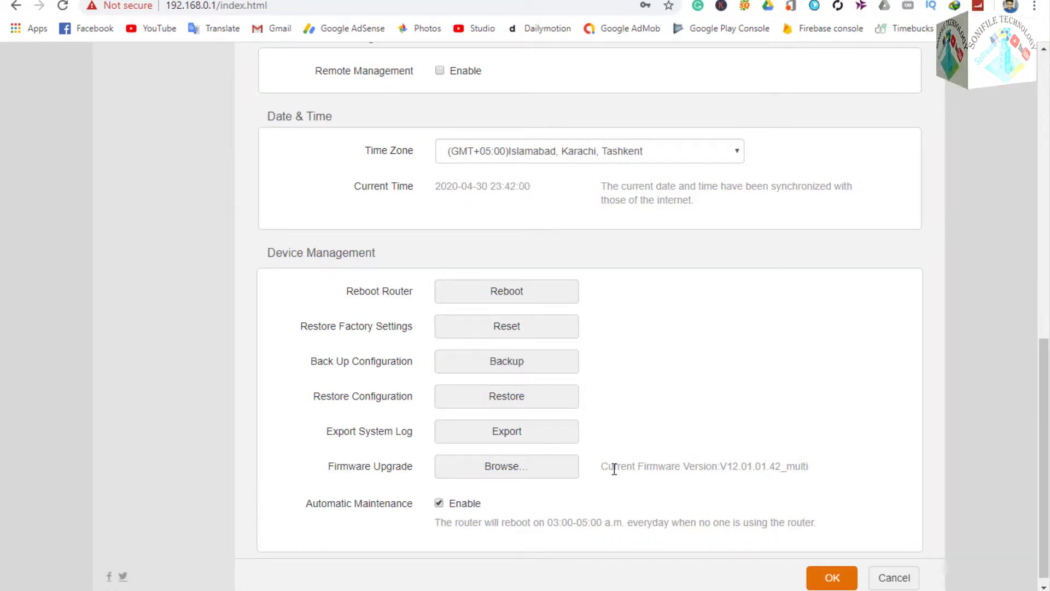
pyautogui.moveTo(614, 466); pyautogui.dragTo(820, 471)
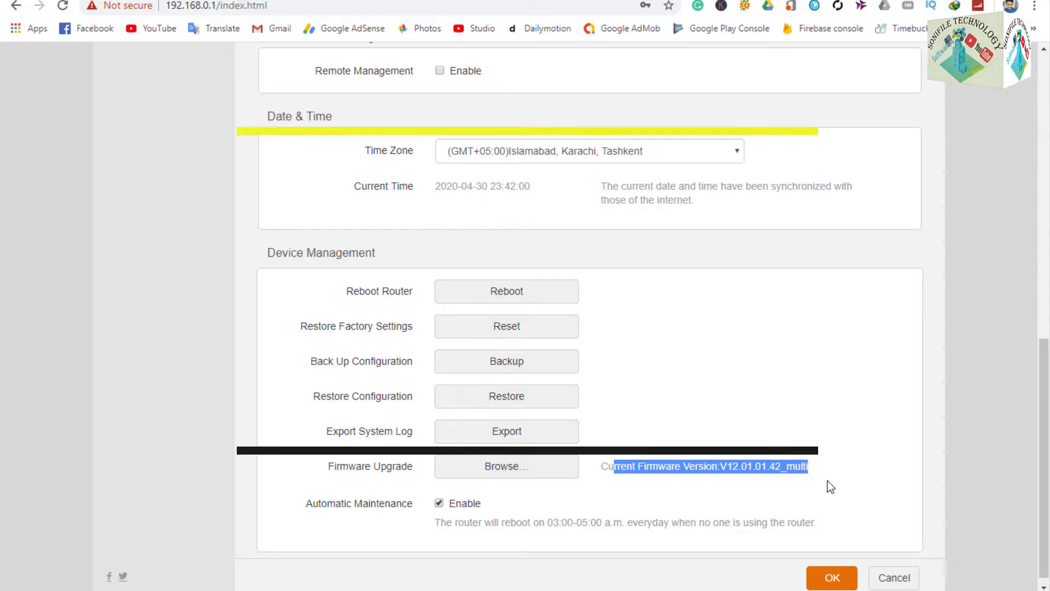